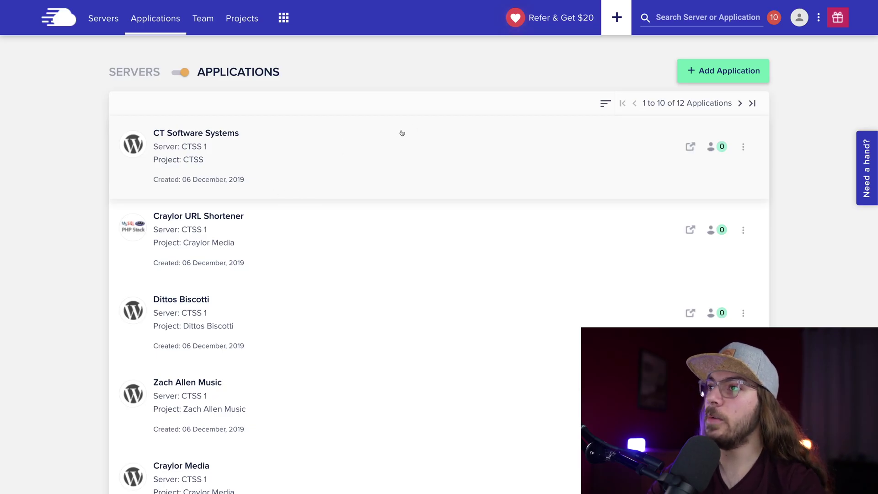
Start a new application on server CTSS 1 using the PHP Custom App type
left_click(714, 71)
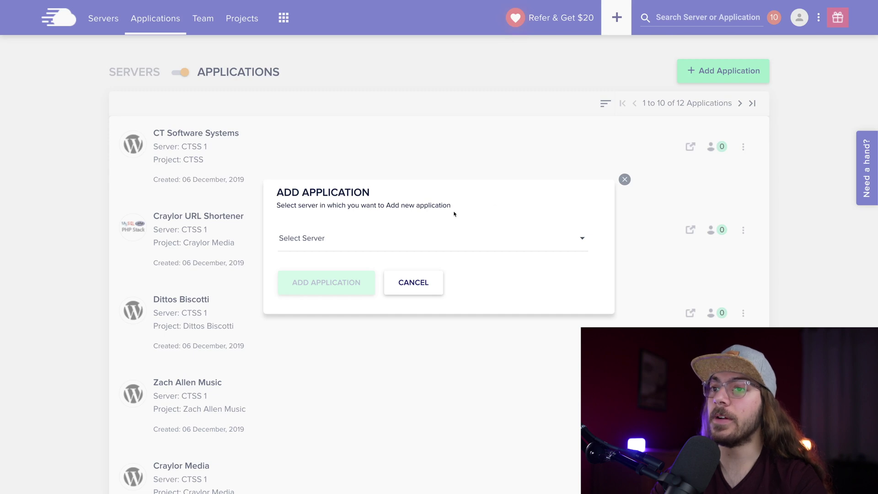
left_click(343, 239)
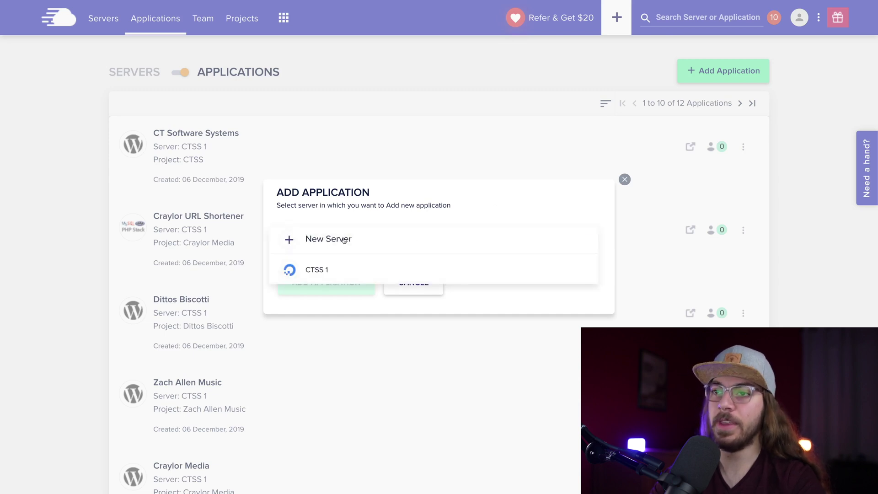
left_click(333, 271)
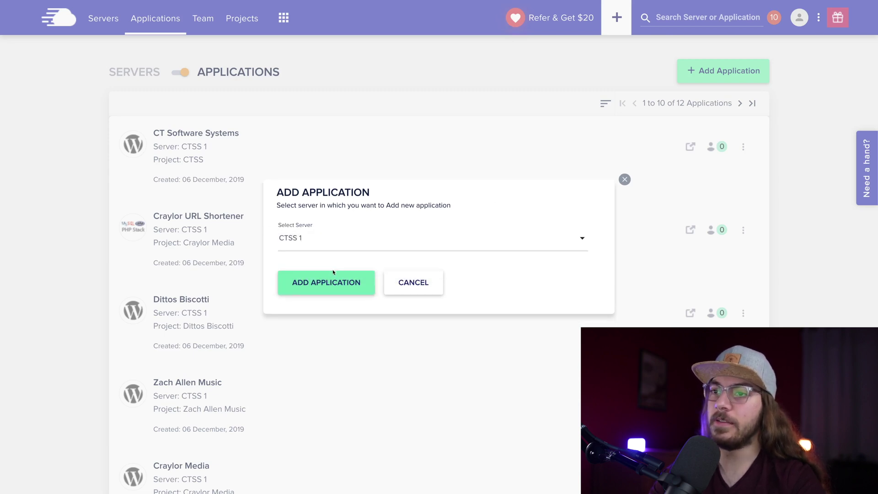
left_click(336, 284)
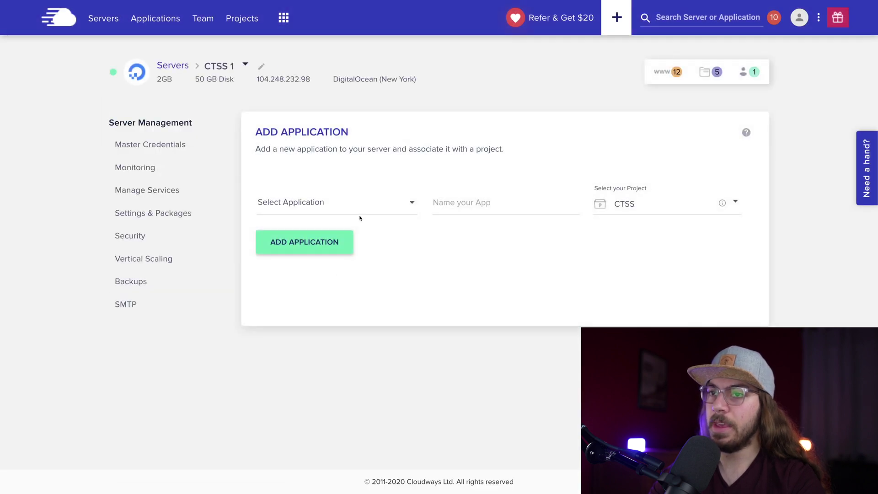
left_click(368, 201)
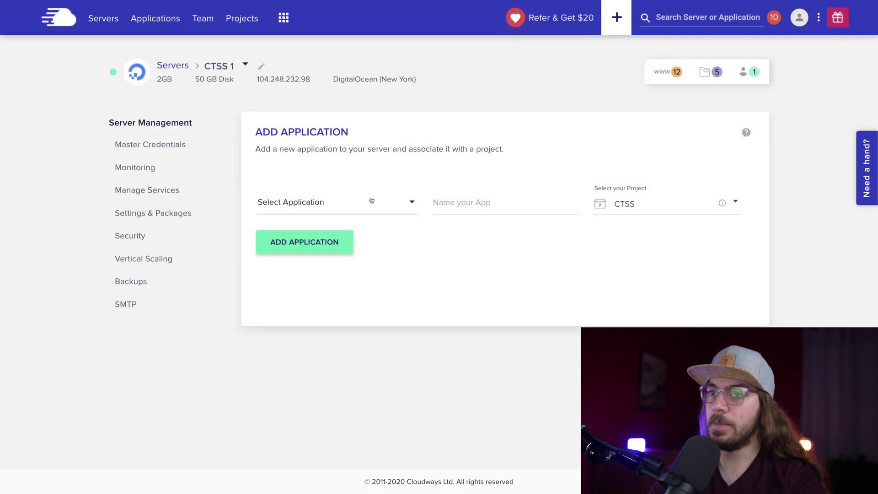
scroll(367, 231, "down", 2)
scroll(367, 231, "down", 2)
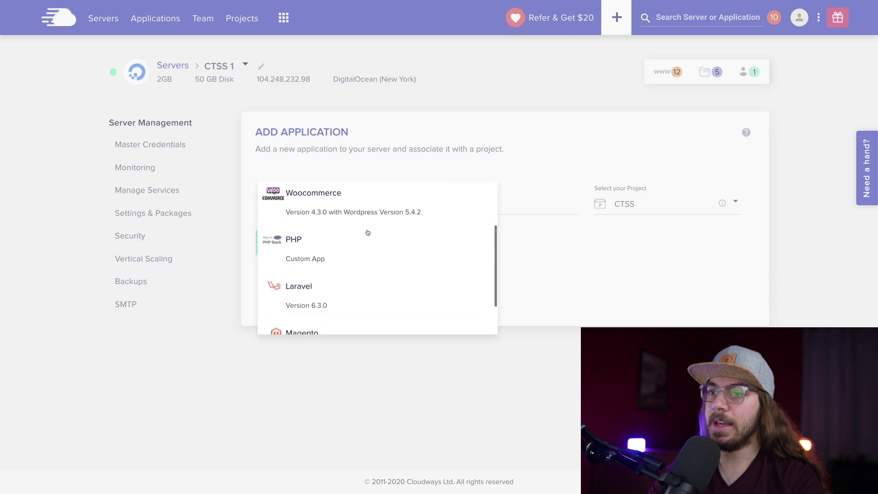
left_click(333, 258)
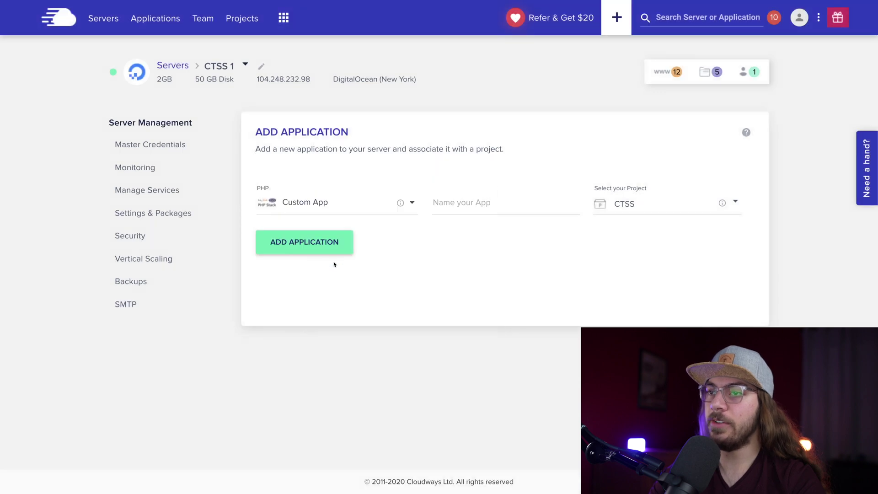
Name the app 'Custom URL shortener', assign it to project Craylor Media, and install it
left_click(472, 204)
type("Custom UR")
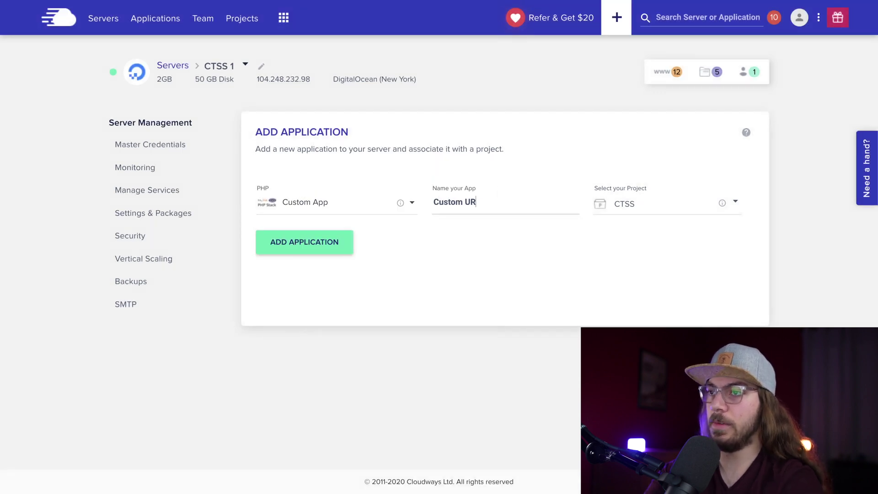
type("L shorted")
key("BackSpace")
key("BackSpace")
key("BackSpace")
key("BackSpace")
key("BackSpace")
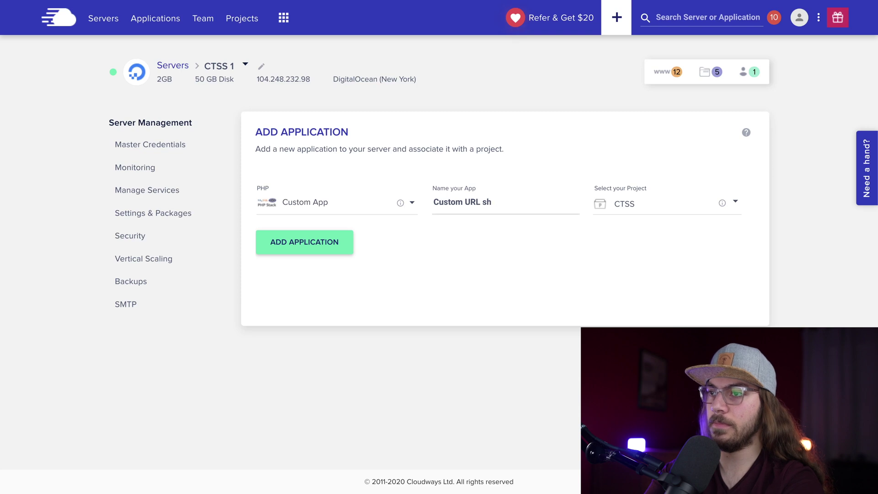
type("ortener")
left_click(636, 208)
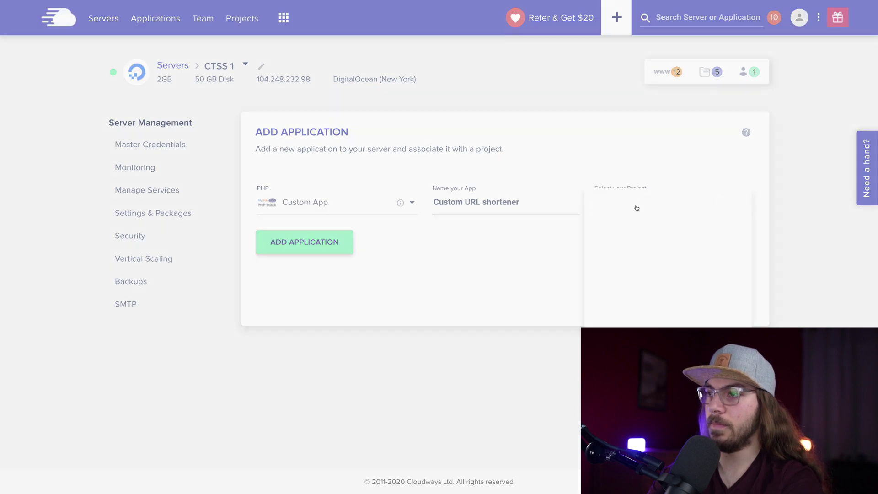
left_click(643, 237)
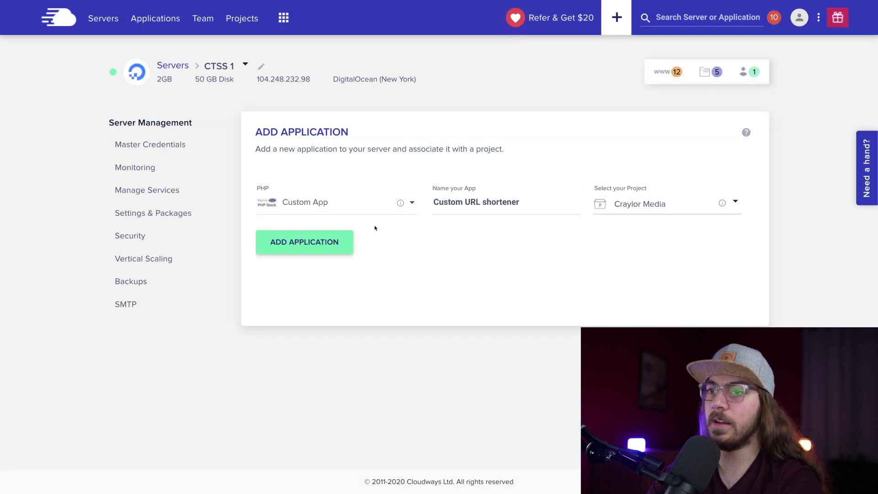
left_click(328, 234)
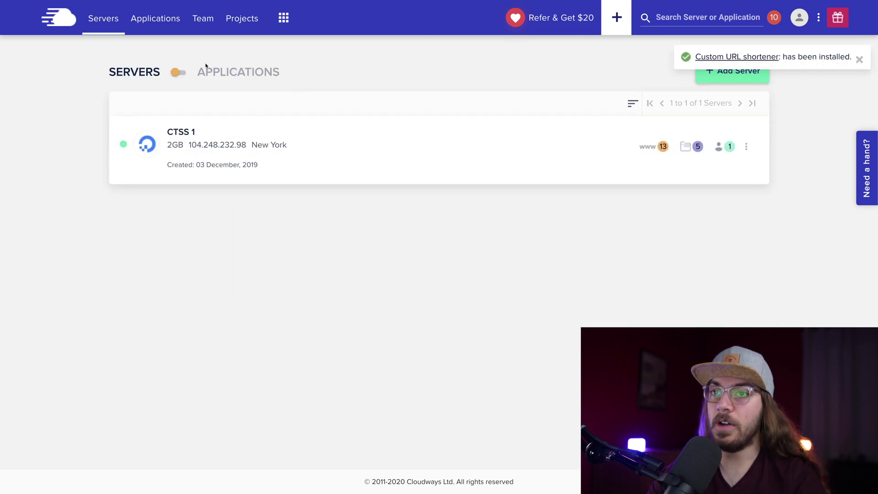
Open the Custom URL shortener app from the last page of the Applications list
left_click(177, 73)
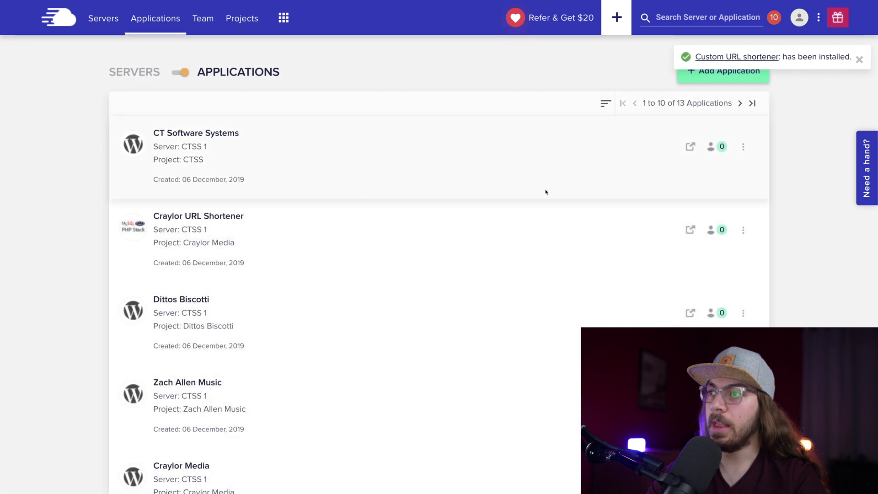
left_click(739, 103)
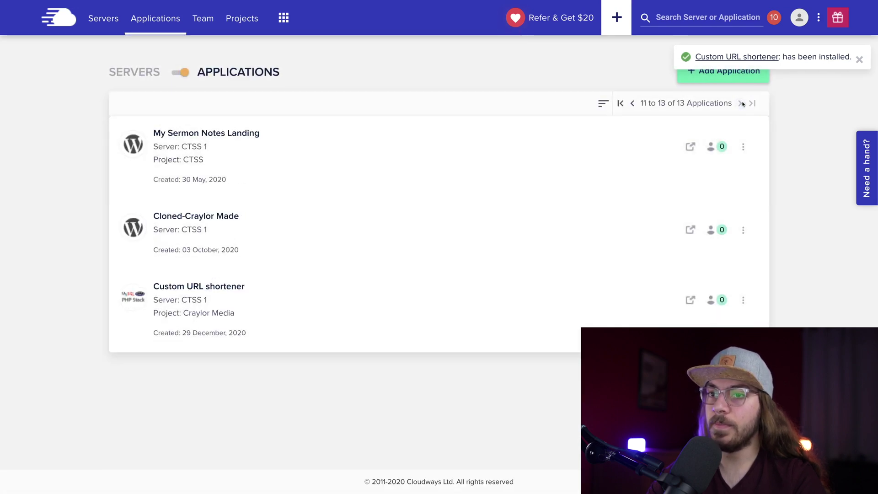
left_click(226, 288)
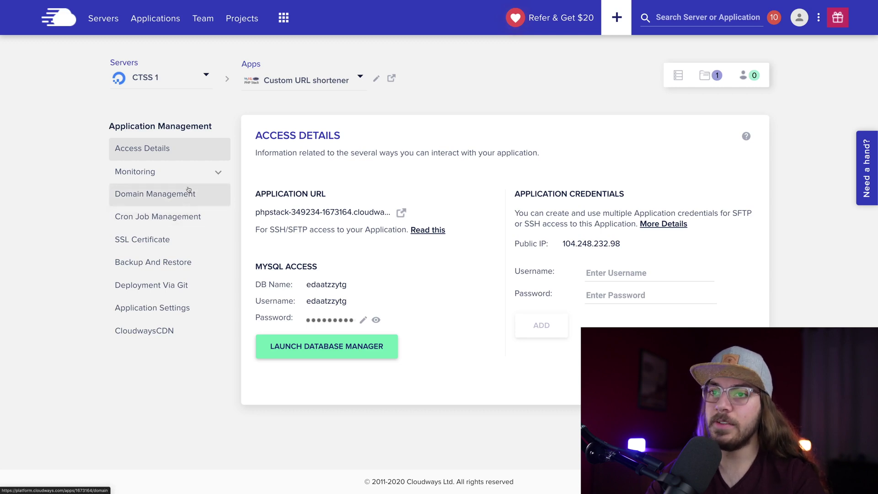
Save craylor.life as the app's primary domain and go back to Access Details
left_click(211, 199)
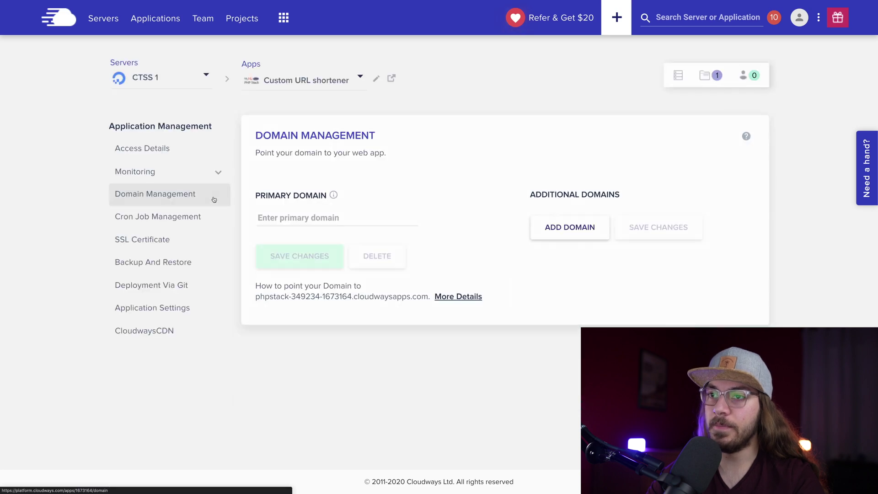
left_click(296, 218)
type("cra")
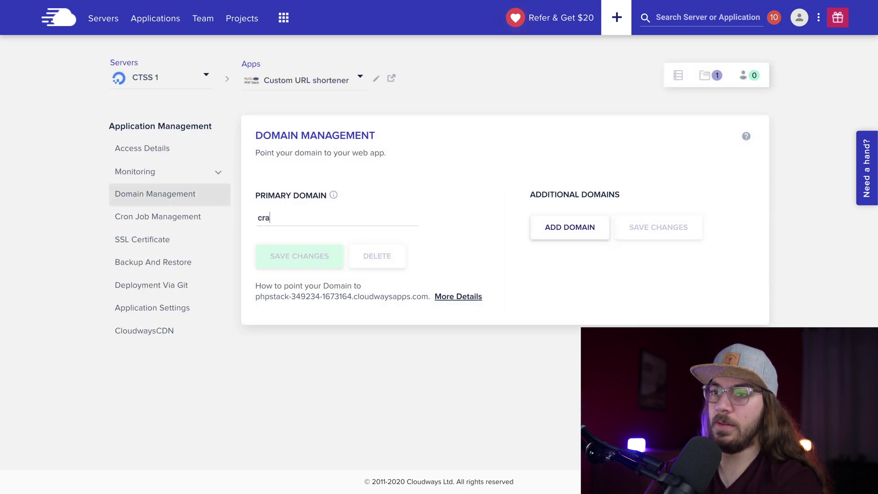
type("ylor.life")
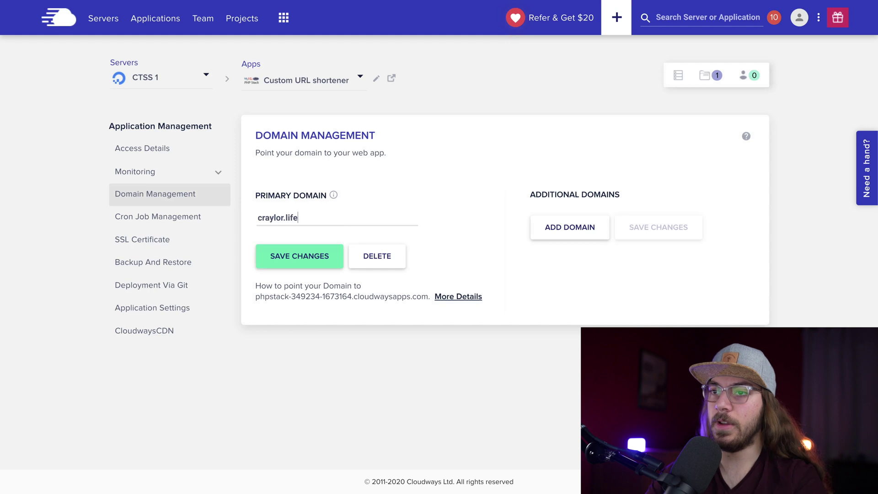
left_click(312, 261)
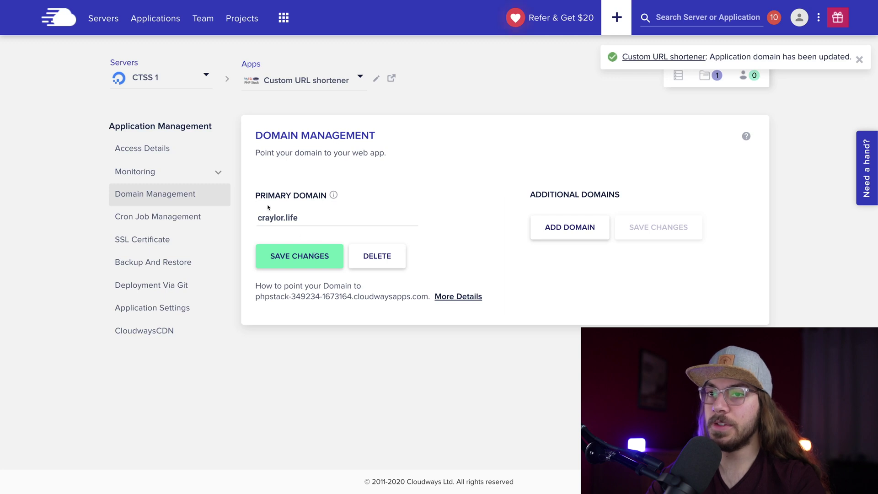
left_click(159, 147)
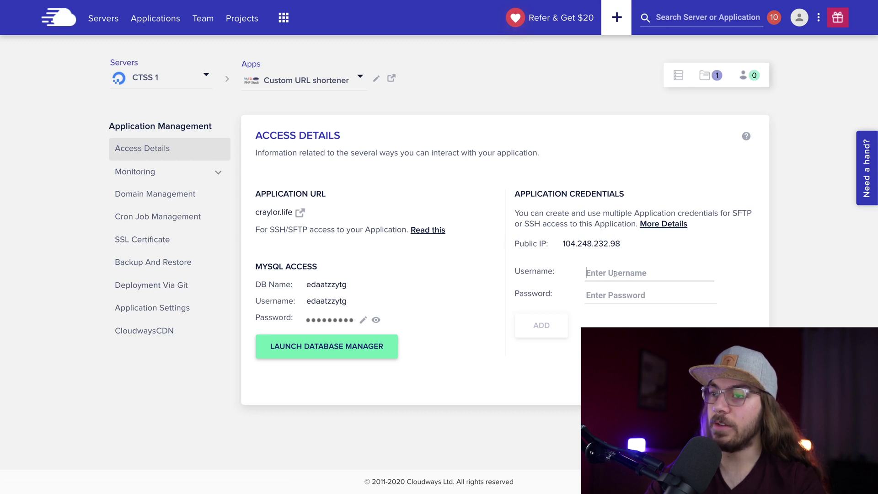
Add SFTP/SSH credentials with username customurl and a generated password, dismissing the password-manager prompt
type("customurl")
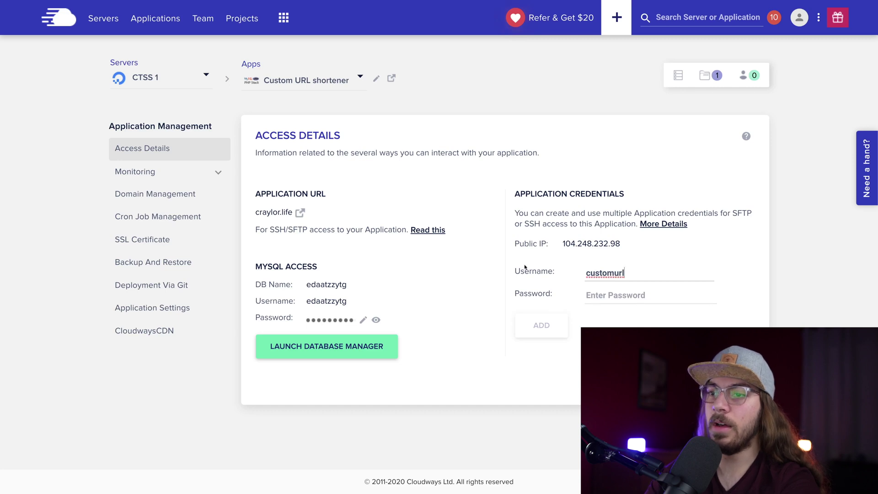
left_click(336, 319)
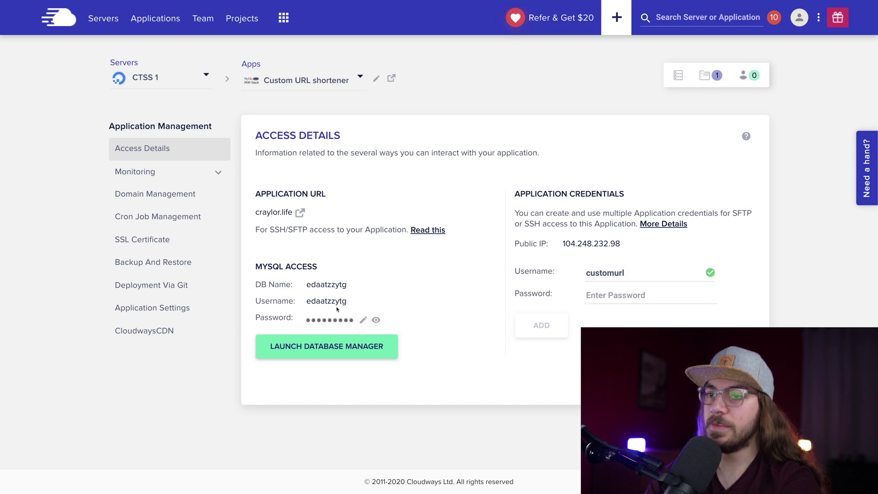
left_click(629, 295)
key("ctrl+v")
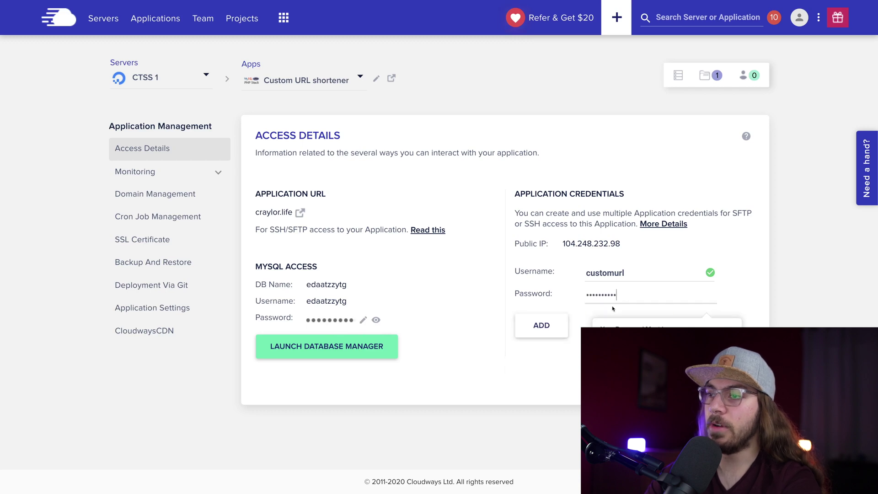
left_click(559, 324)
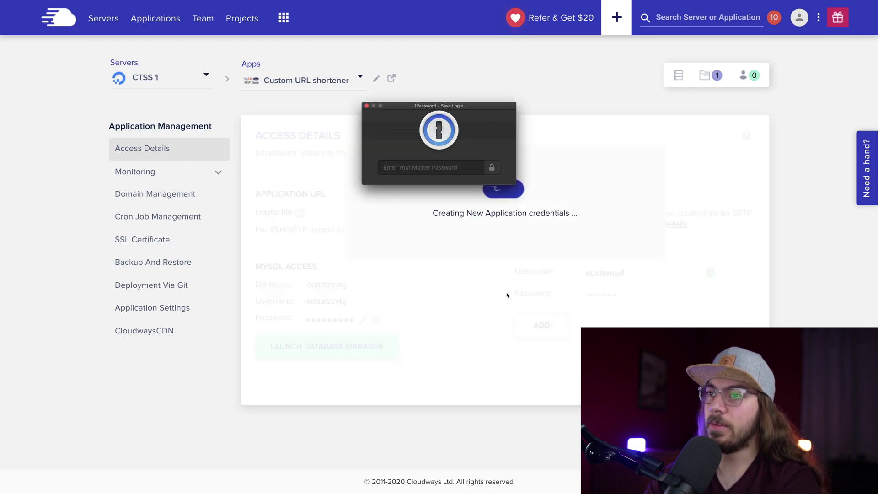
left_click(368, 107)
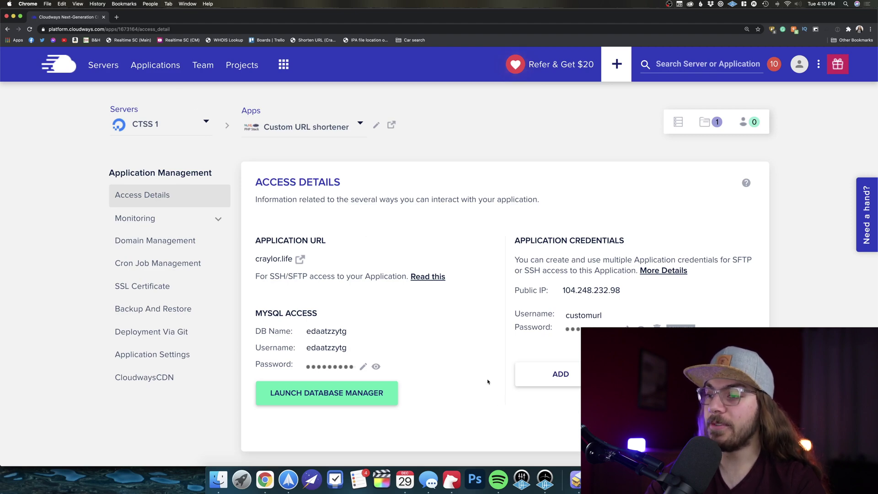
key("super+Tab")
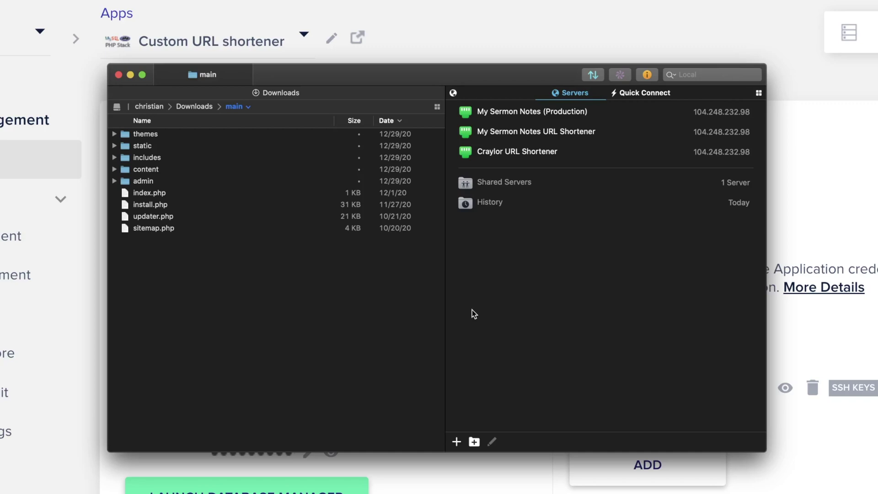
left_click(456, 442)
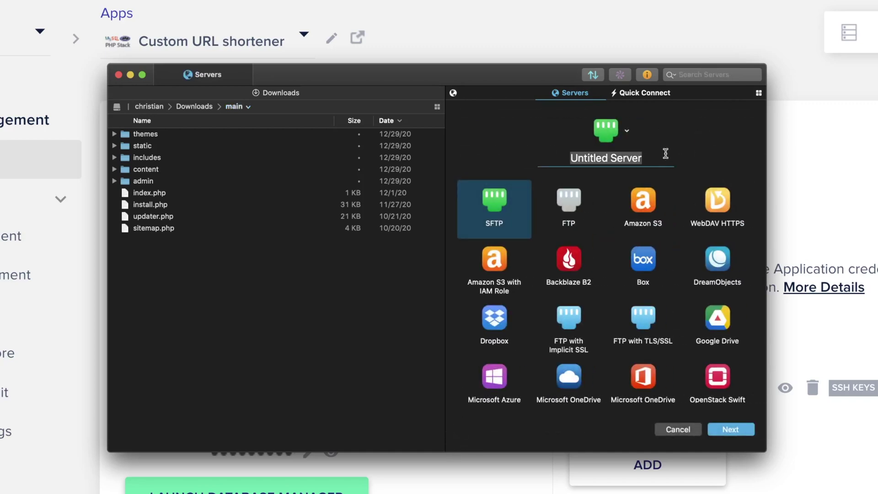
type("Cu")
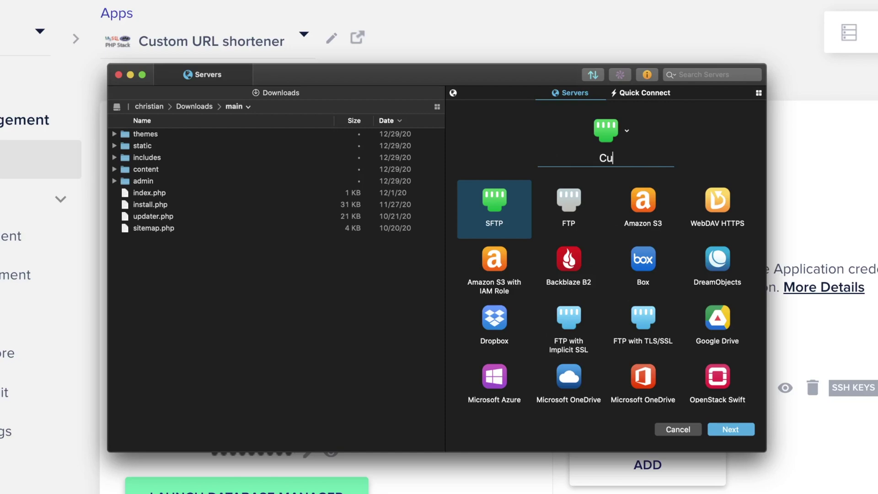
type("stom URL shrortener")
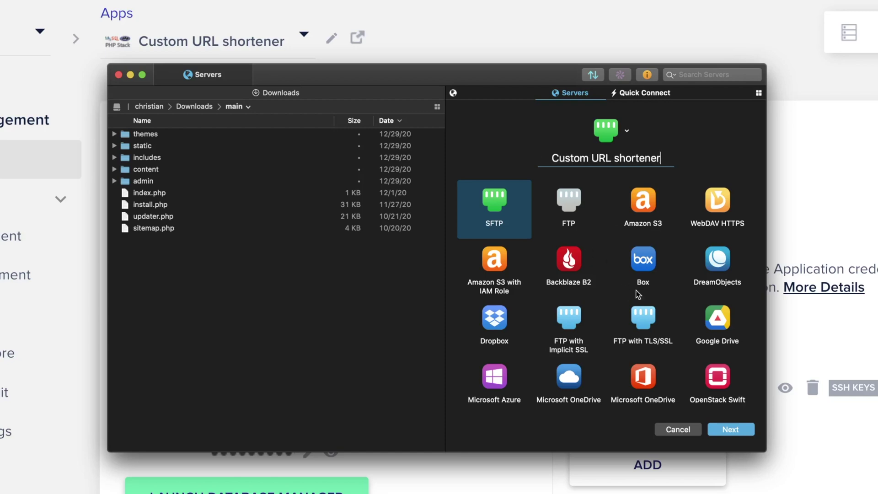
left_click(729, 428)
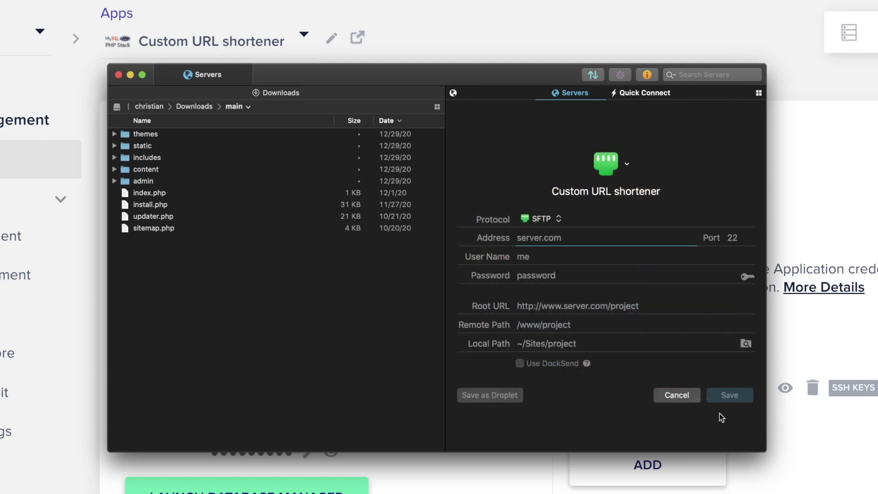
key("super+Tab")
left_click(721, 389)
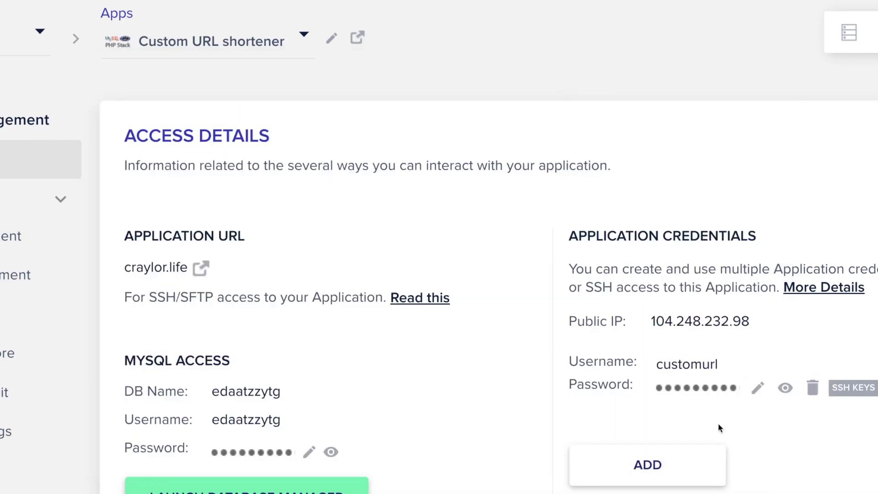
key("super+Tab")
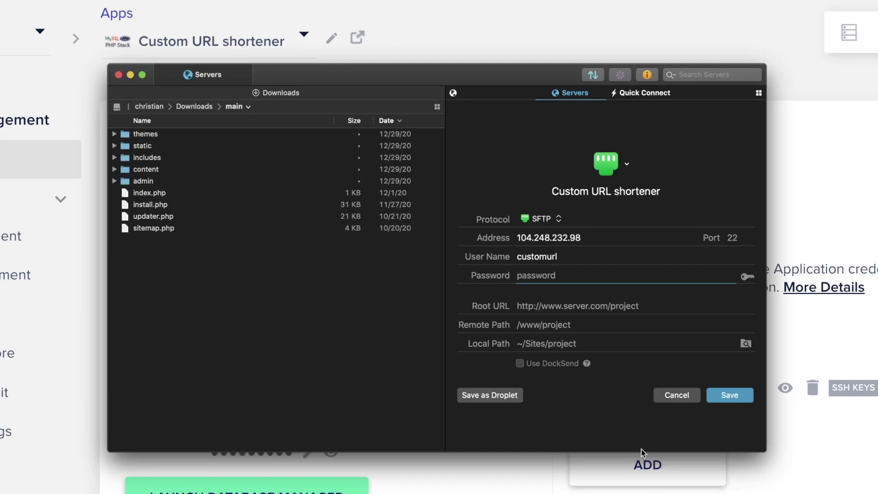
key("super+v")
left_click(717, 395)
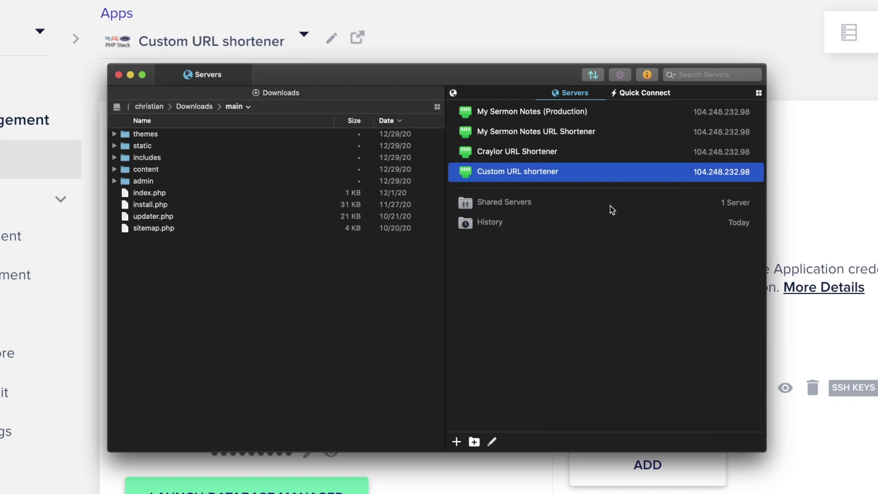
Connect to the server, open public_html, and delete its placeholder index.php
double_click(582, 175)
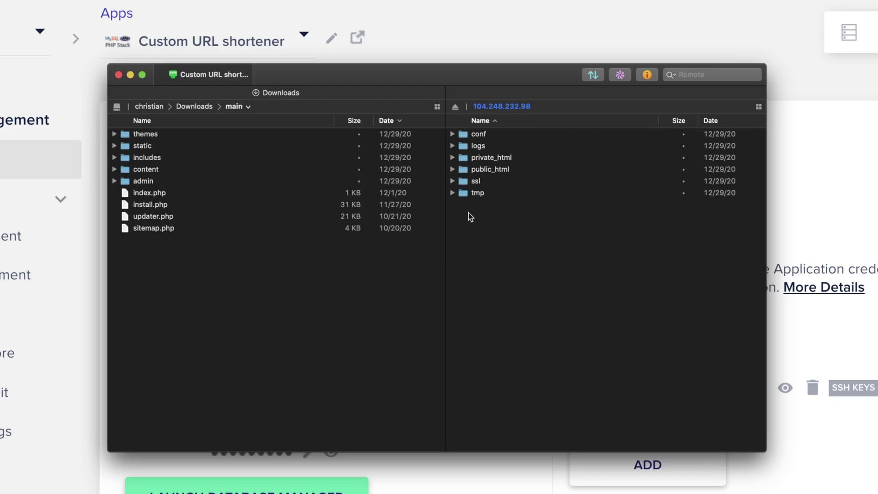
left_click(260, 281)
left_click_drag(221, 277, 249, 119)
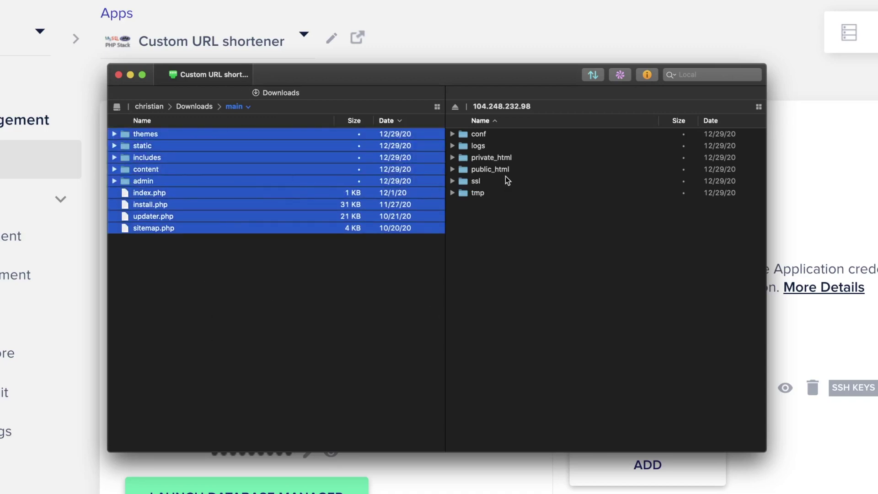
double_click(530, 169)
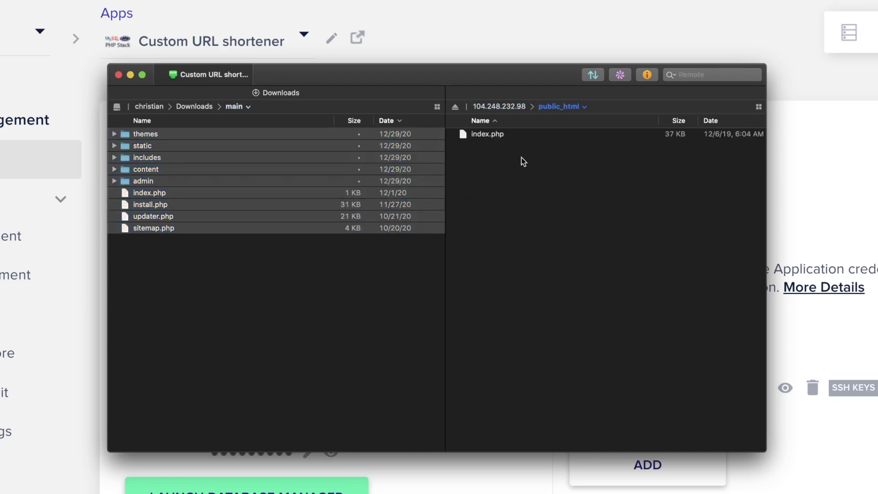
left_click(530, 137)
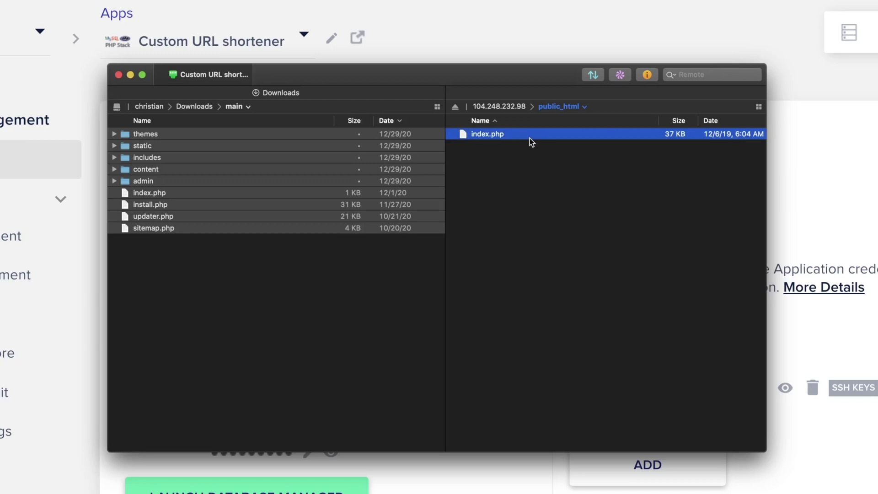
right_click(529, 138)
left_click(569, 223)
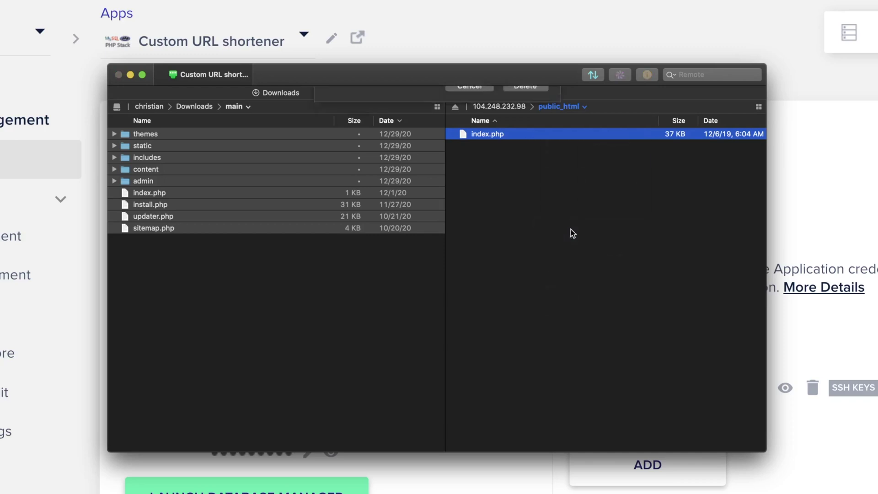
left_click(531, 144)
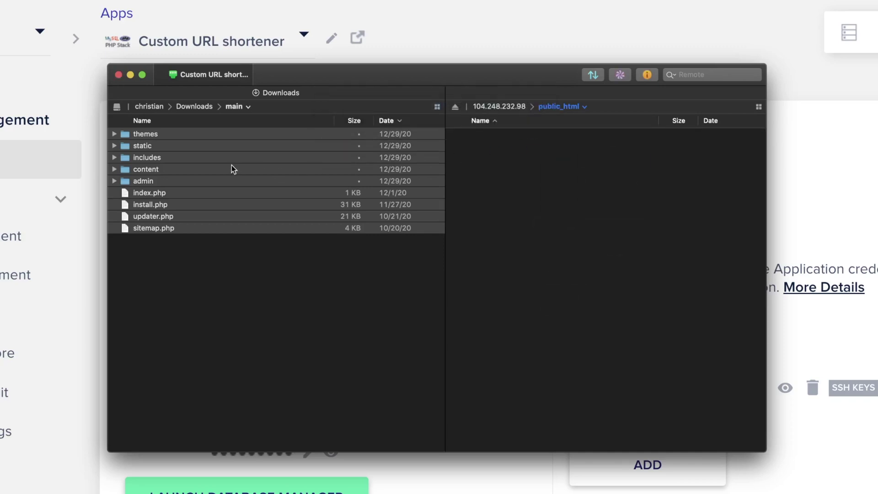
Upload all nine local items from main into public_html and confirm install.php is there
key("super+a")
left_click_drag(220, 166, 583, 169)
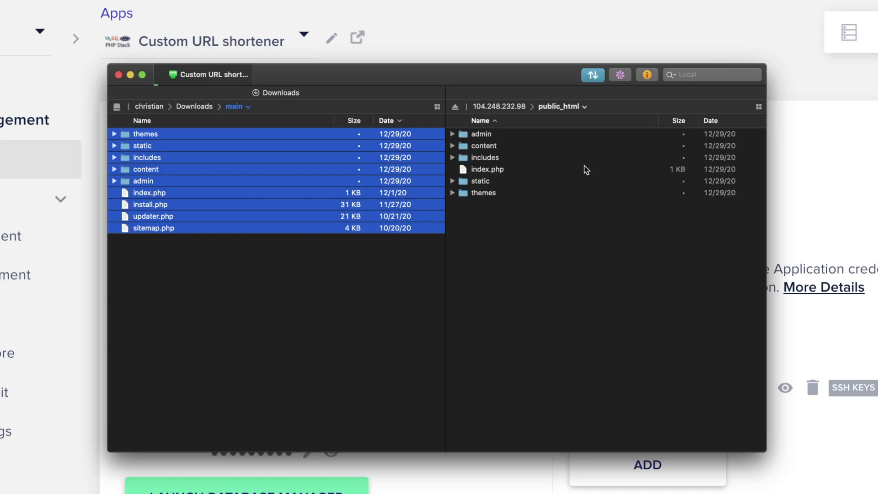
left_click(590, 76)
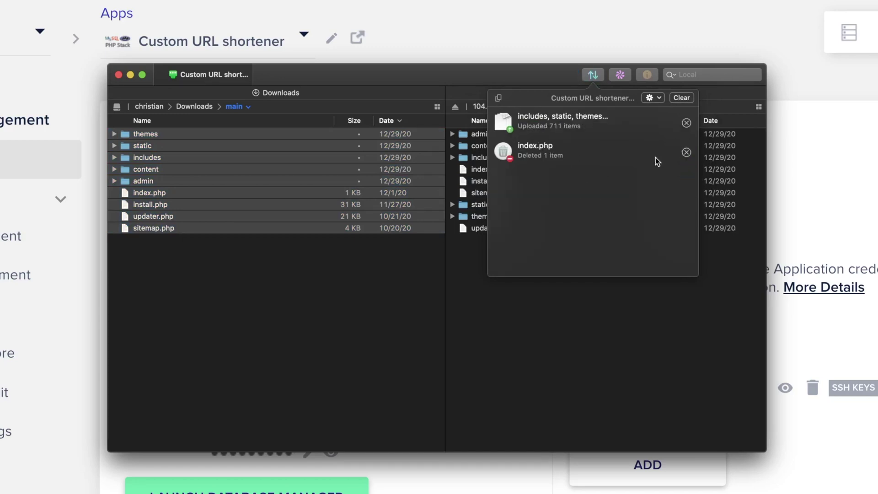
left_click(600, 320)
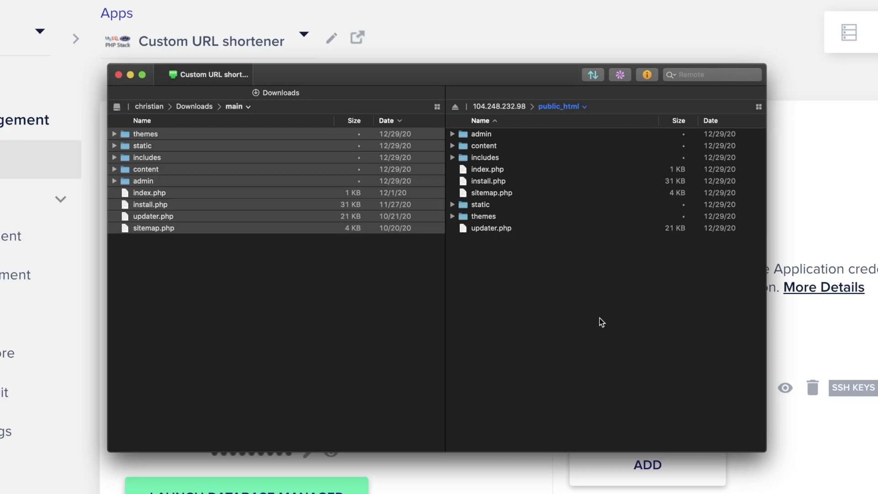
left_click(499, 184)
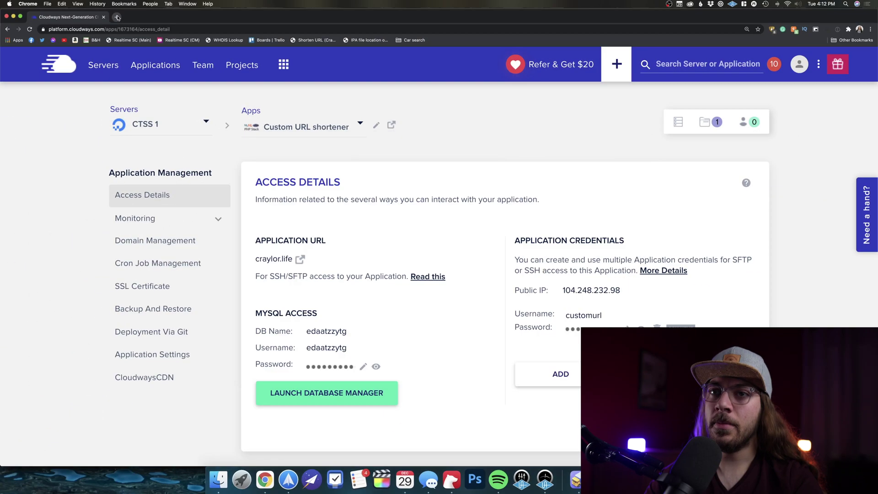
left_click(117, 18)
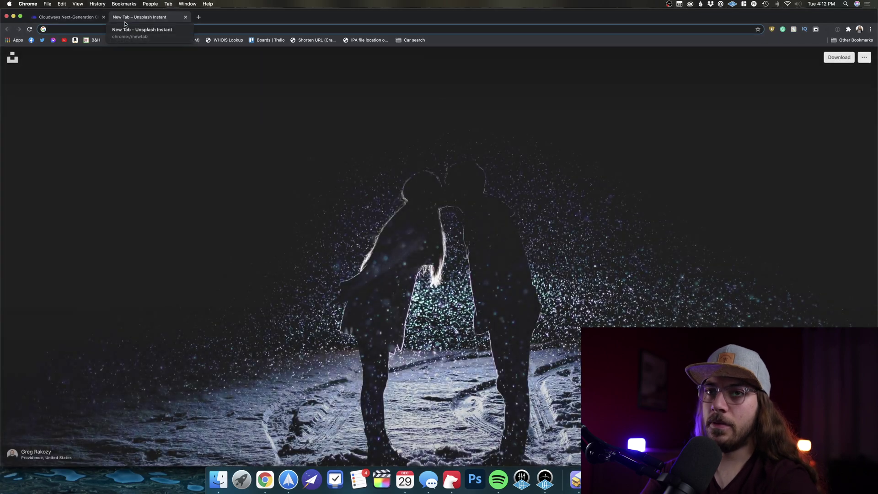
Load craylor.life/install.php, review the passing requirement checks, and continue to database setup
type("craylor.")
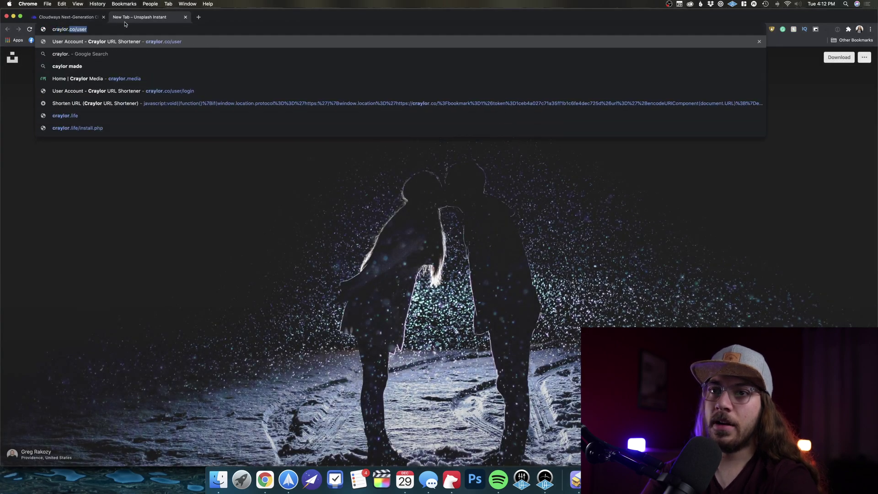
type("life/")
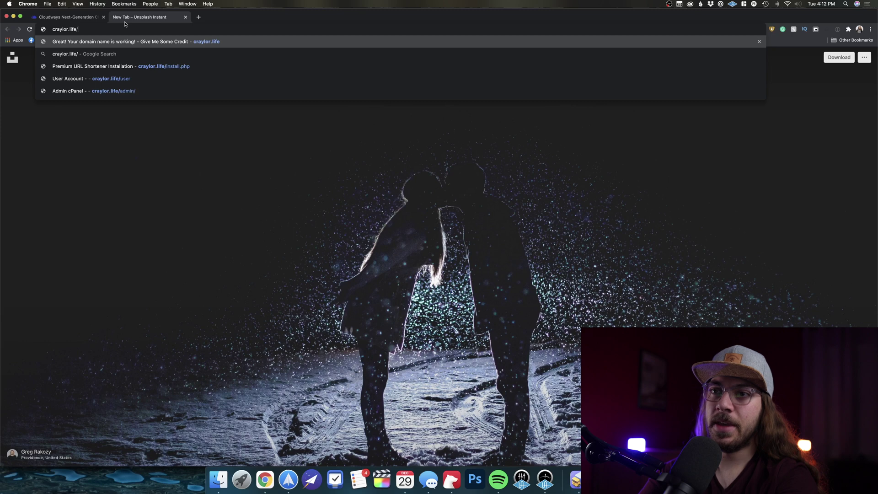
type("install")
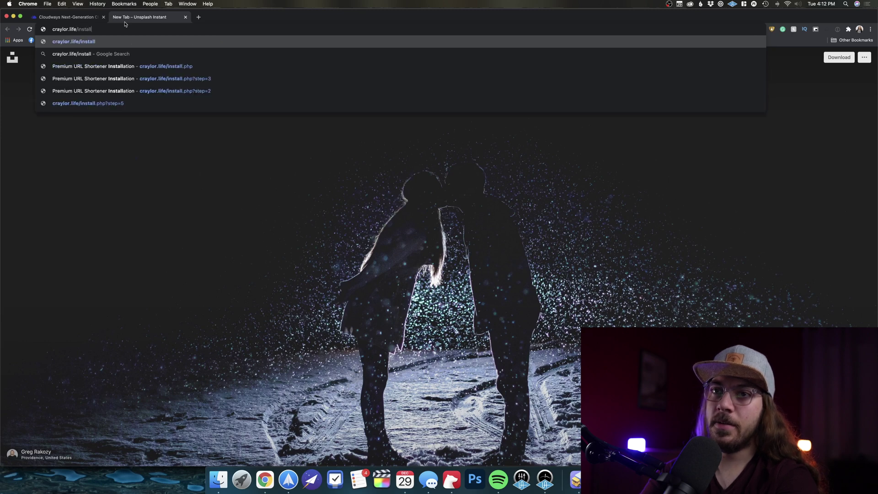
type(".php")
key("Return")
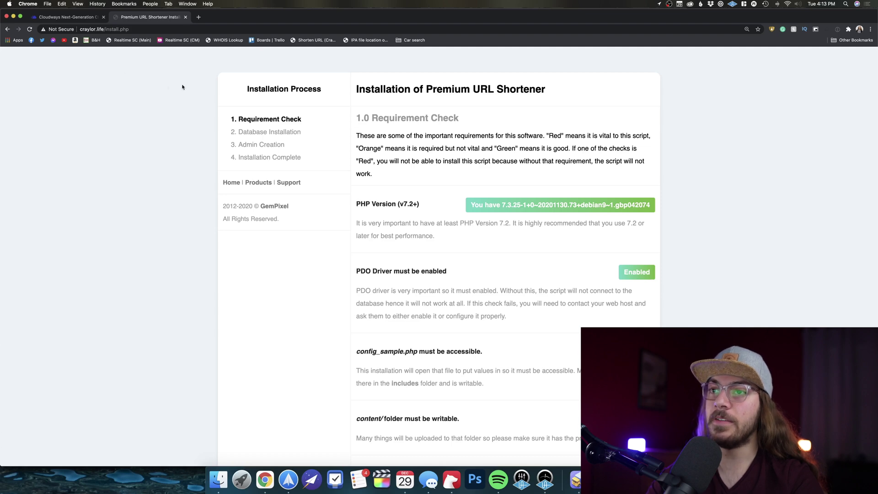
scroll(350, 144, "down", 2)
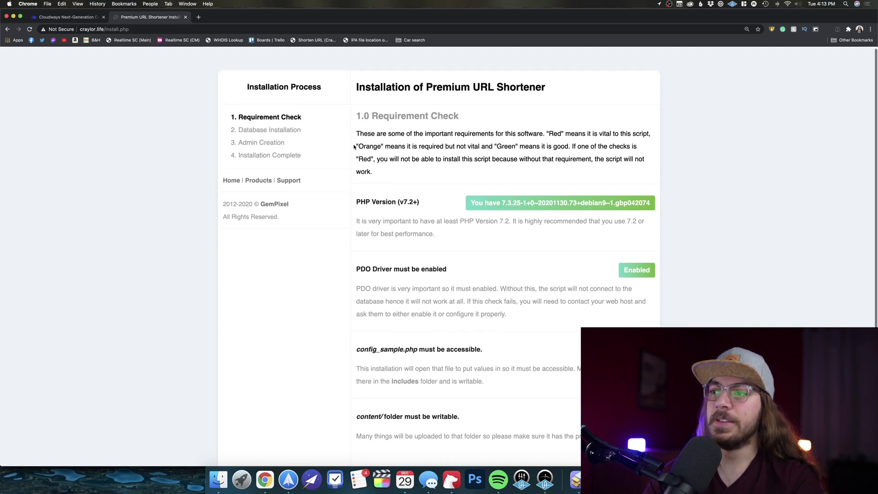
scroll(356, 149, "down", 4)
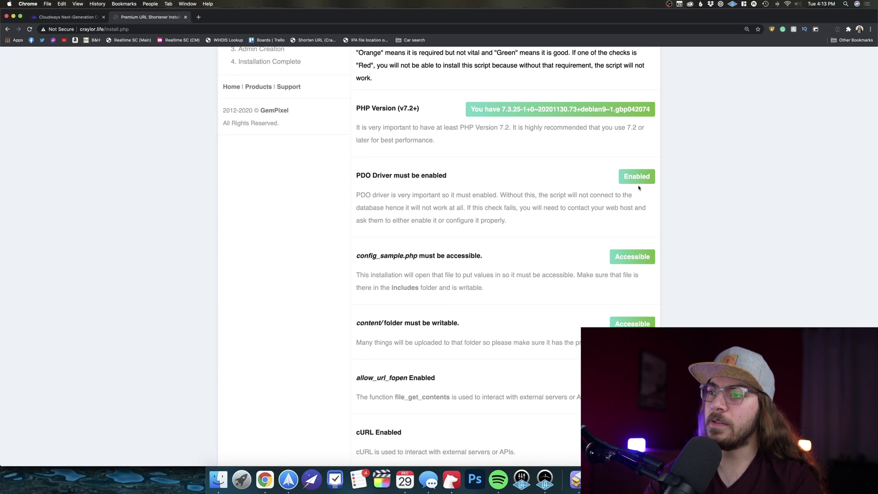
scroll(633, 229, "down", 4)
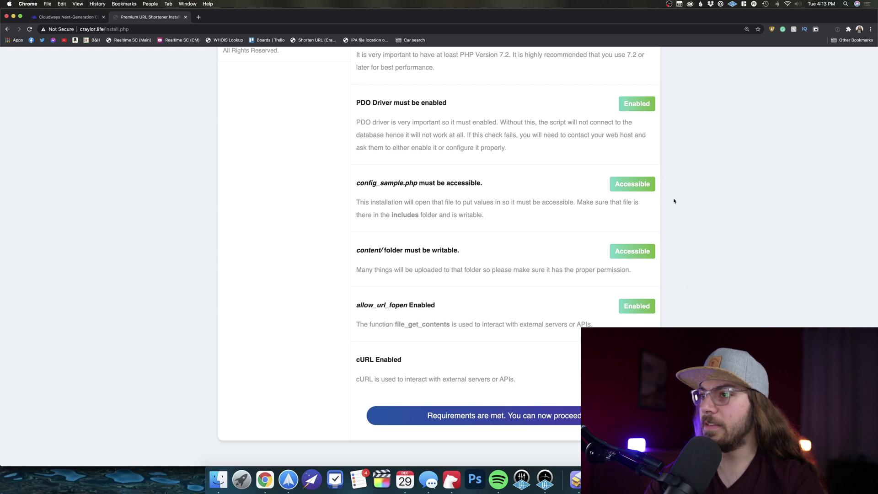
scroll(644, 212, "up", 4)
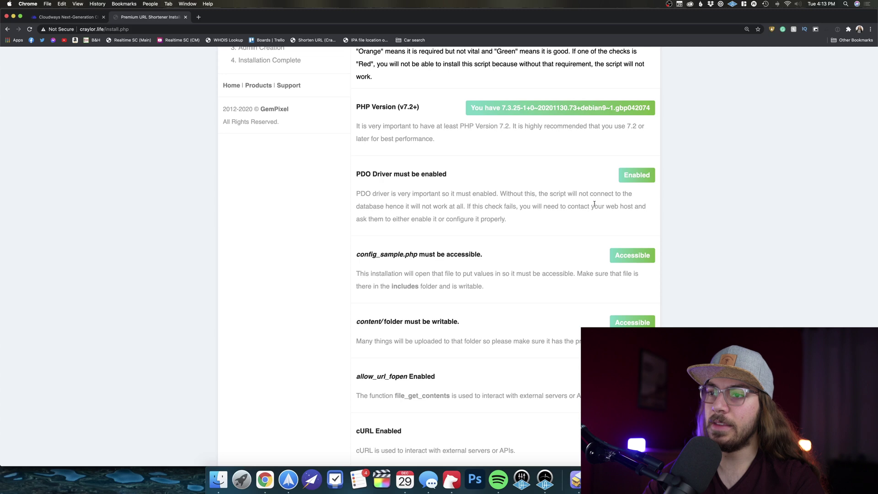
scroll(594, 204, "down", 3)
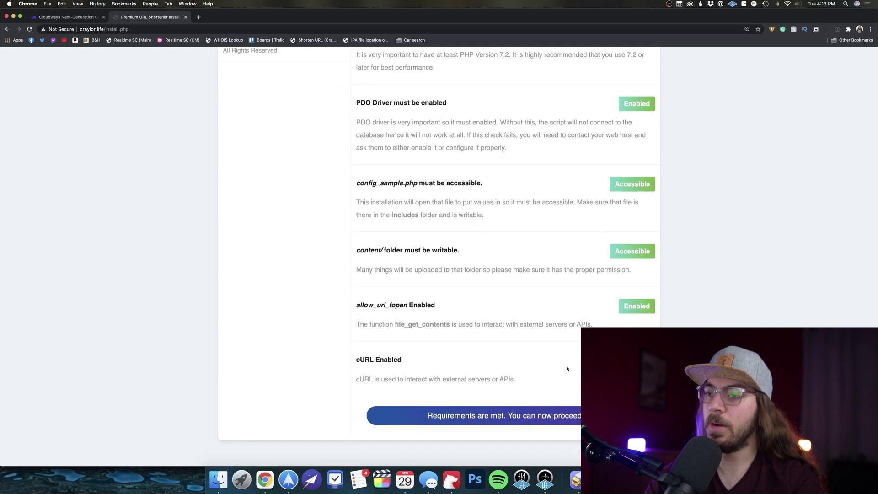
left_click(539, 417)
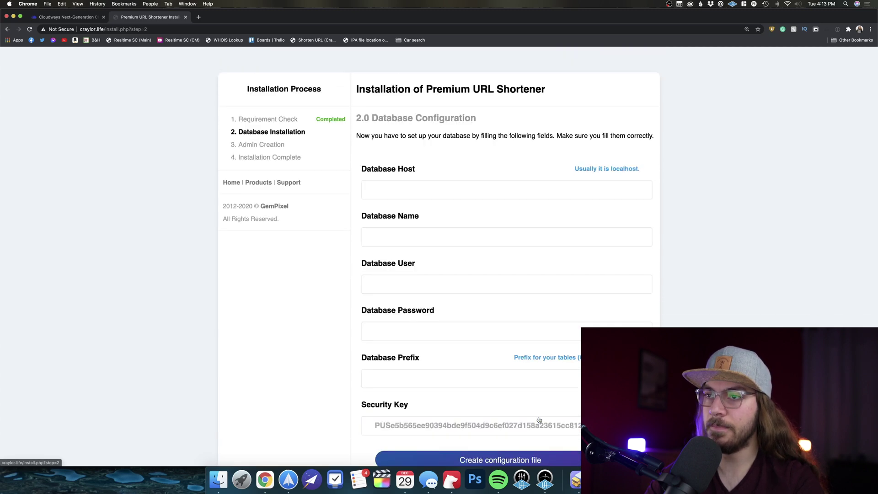
Enter localhost as Database Host and paste the Cloudways database name into Database Name
left_click(424, 195)
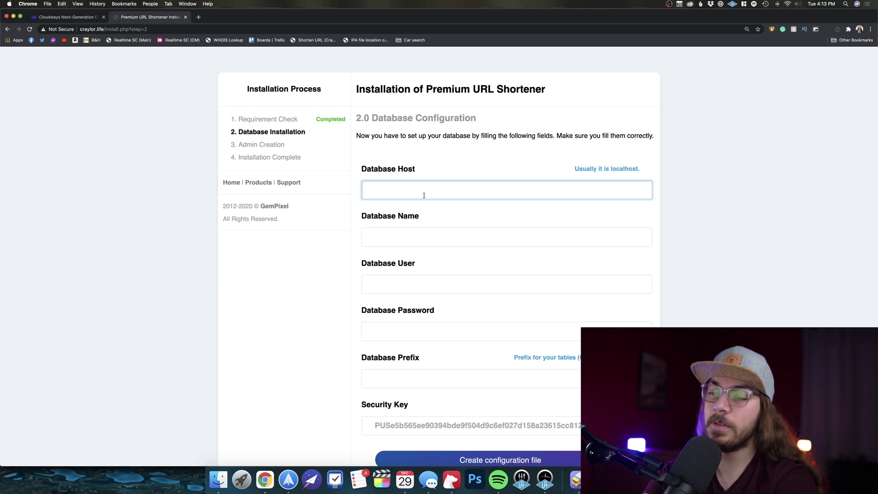
type("localhost")
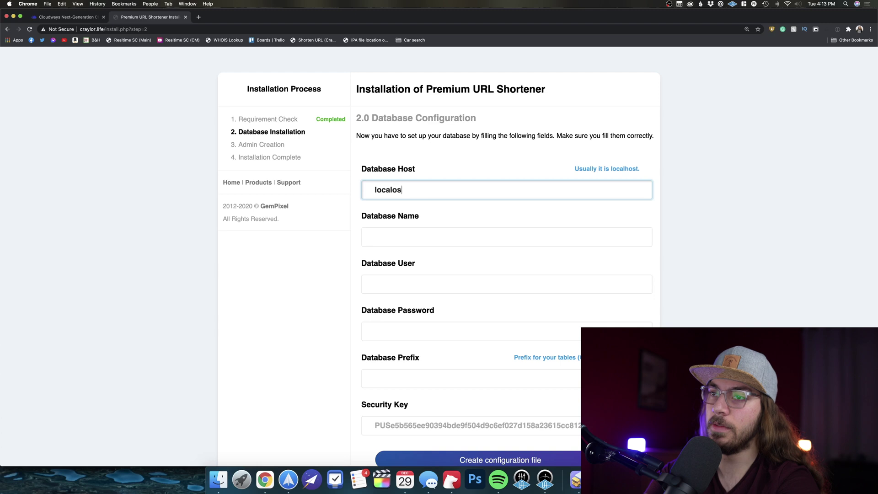
key("Tab")
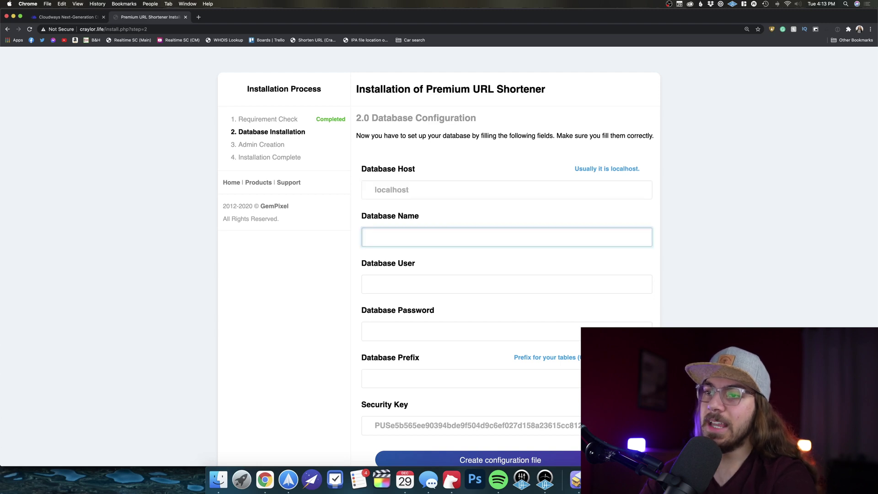
scroll(425, 222, "down", 1)
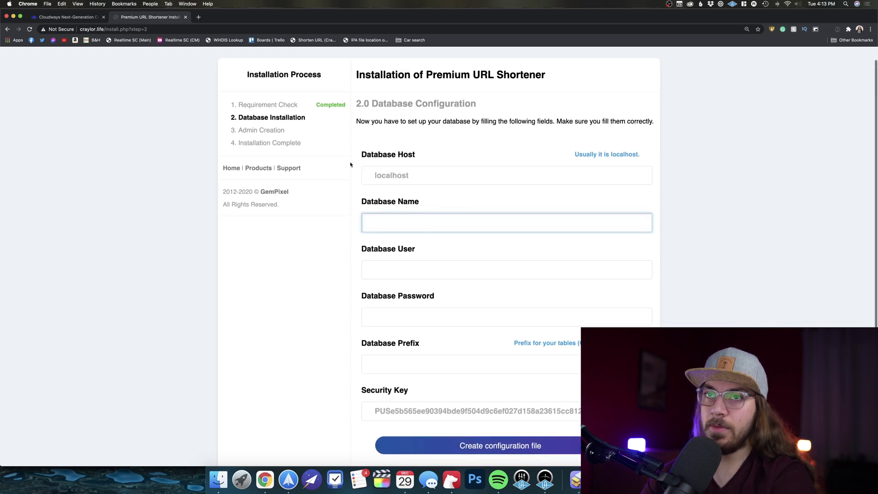
left_click(71, 17)
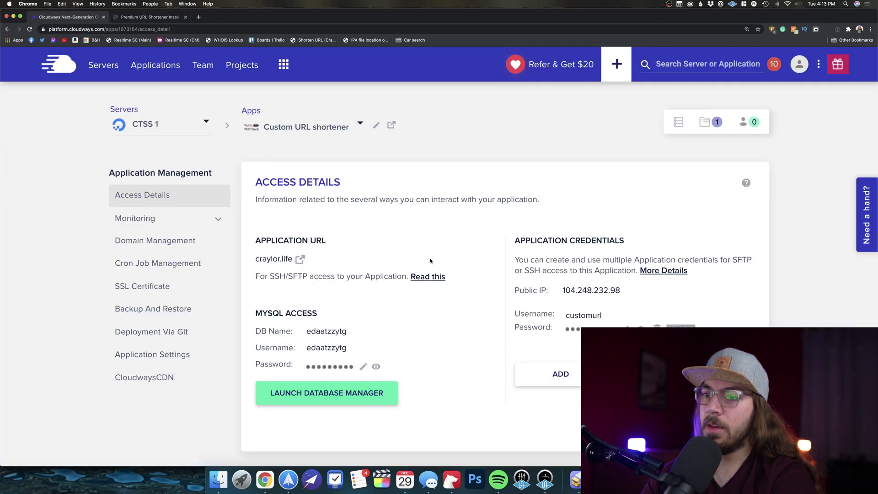
left_click(333, 332)
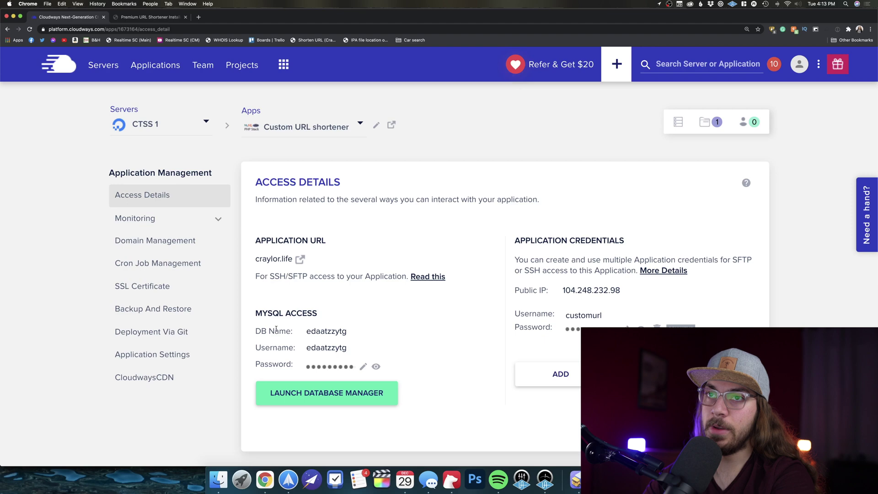
left_click(142, 18)
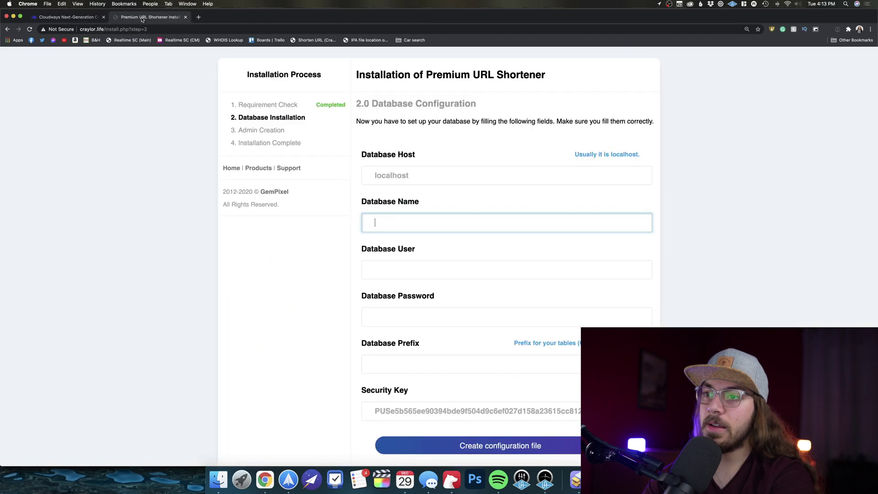
key("super+v")
Paste the database name into the Database User field as well
left_click(393, 268)
key("super+v")
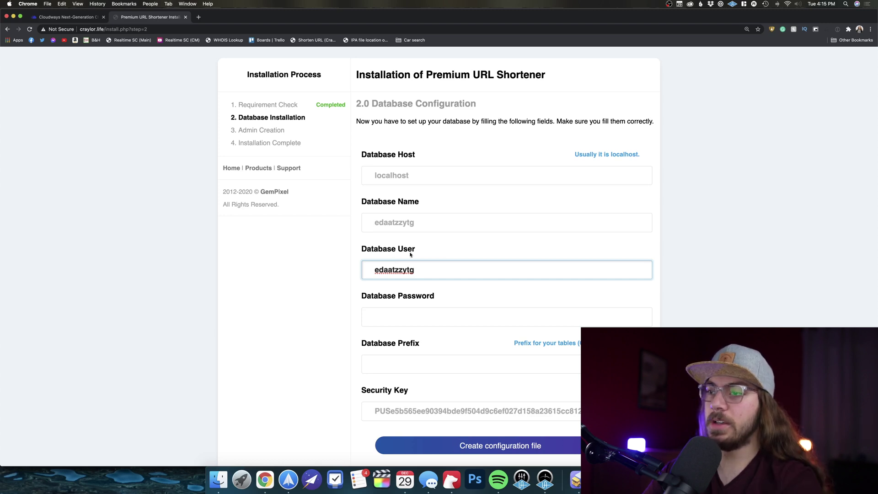
Paste the Cloudways MySQL password into Database Password and create the configuration file
left_click(68, 17)
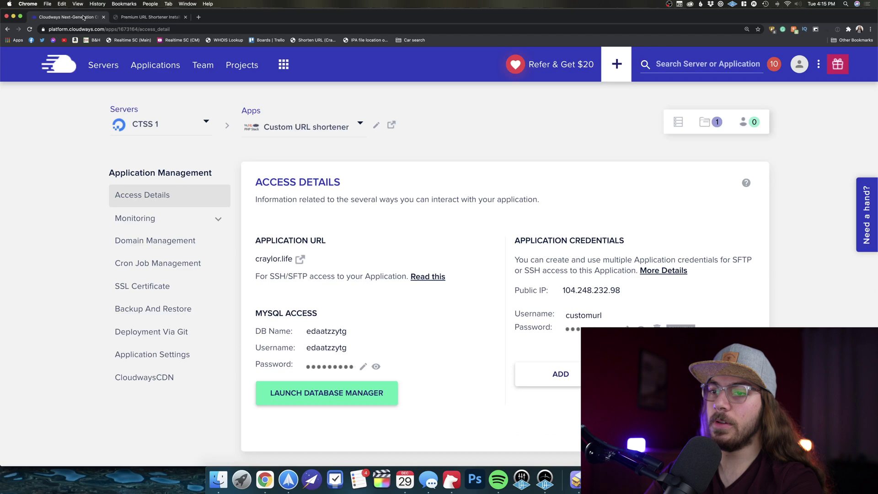
left_click(329, 366)
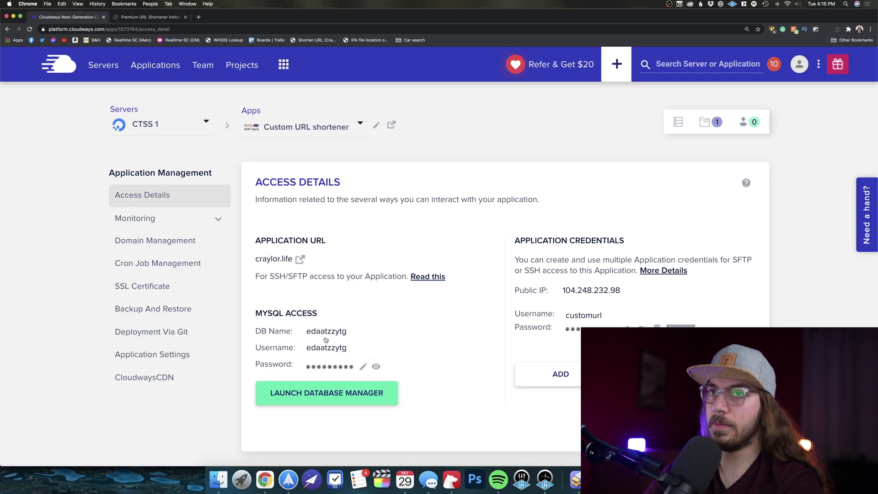
left_click(151, 17)
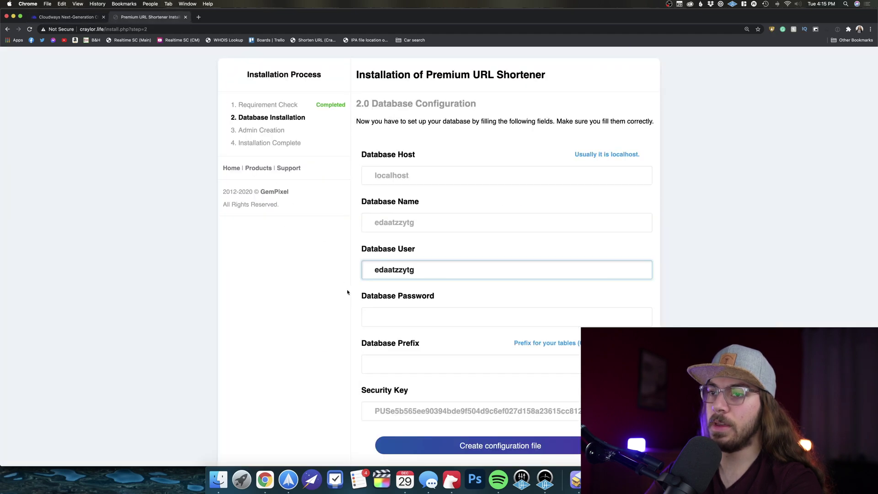
left_click(374, 312)
key("super+v")
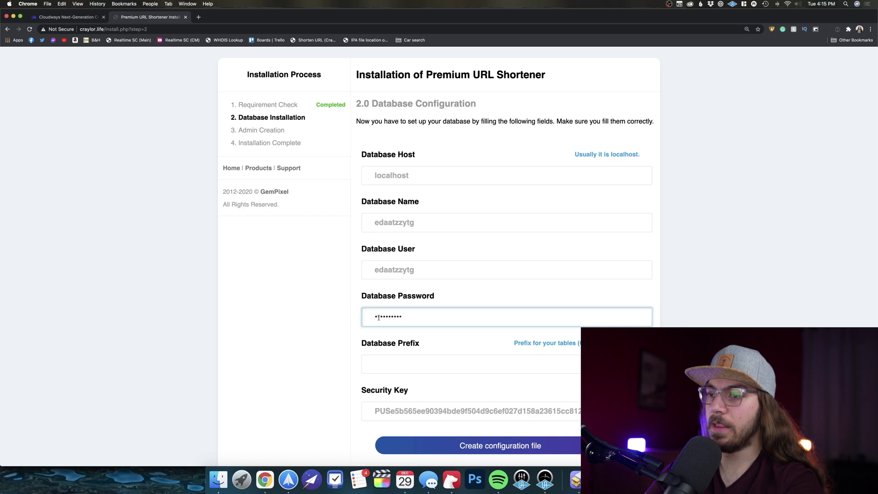
left_click(485, 447)
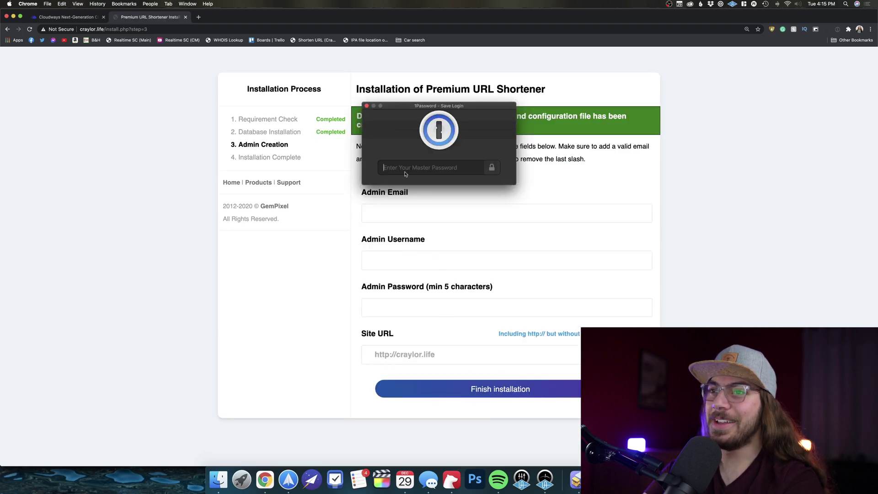
Dismiss the save-login prompt and autofill the admin email, username and password
left_click(366, 106)
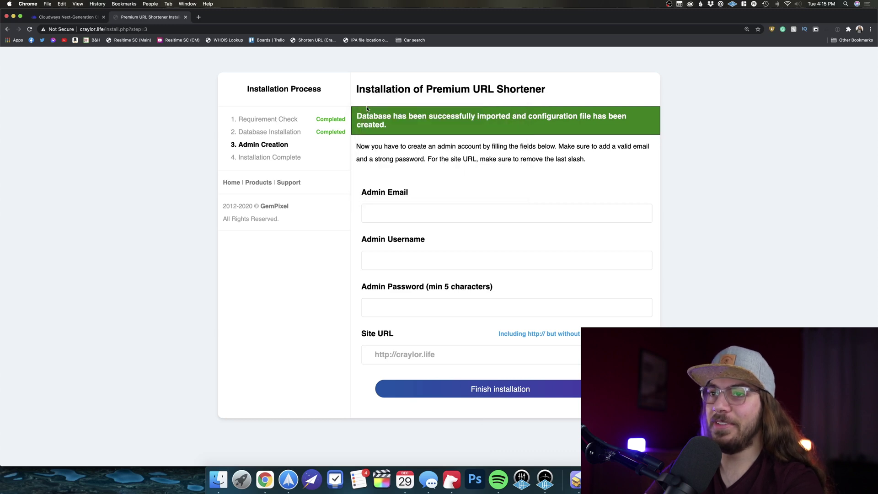
left_click(399, 214)
type("hello@")
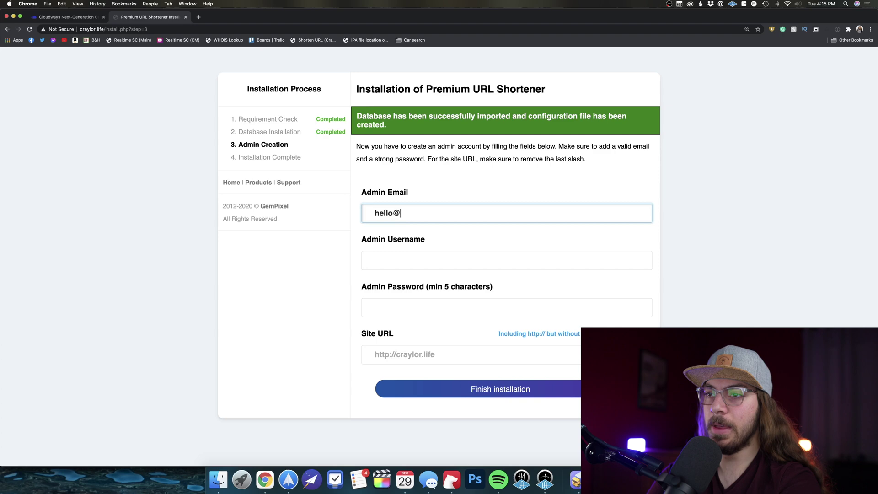
left_click(408, 241)
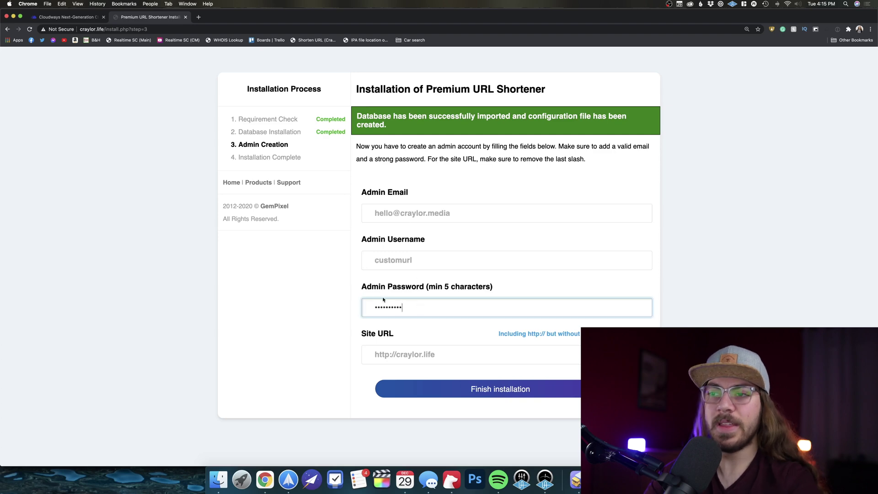
left_click(388, 356)
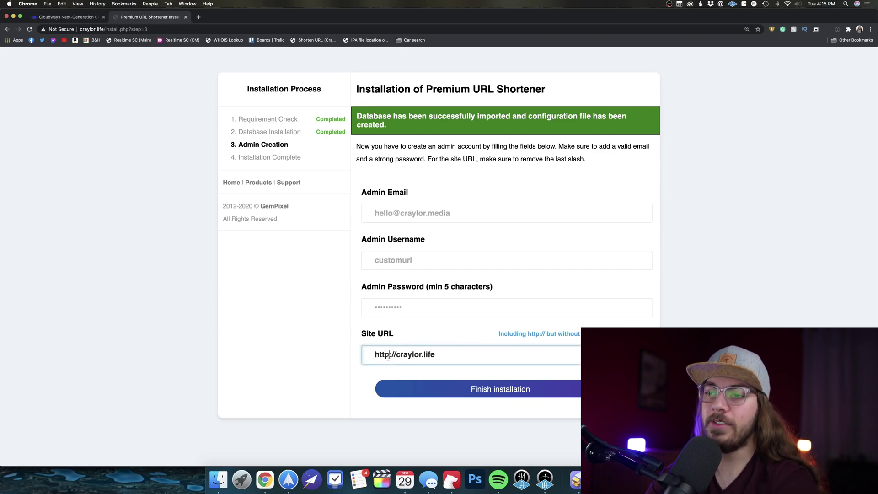
type("s")
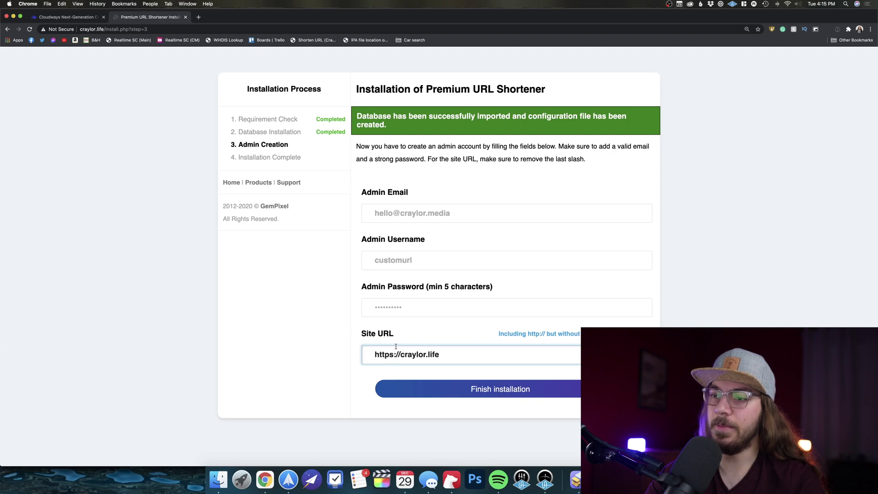
left_click(455, 389)
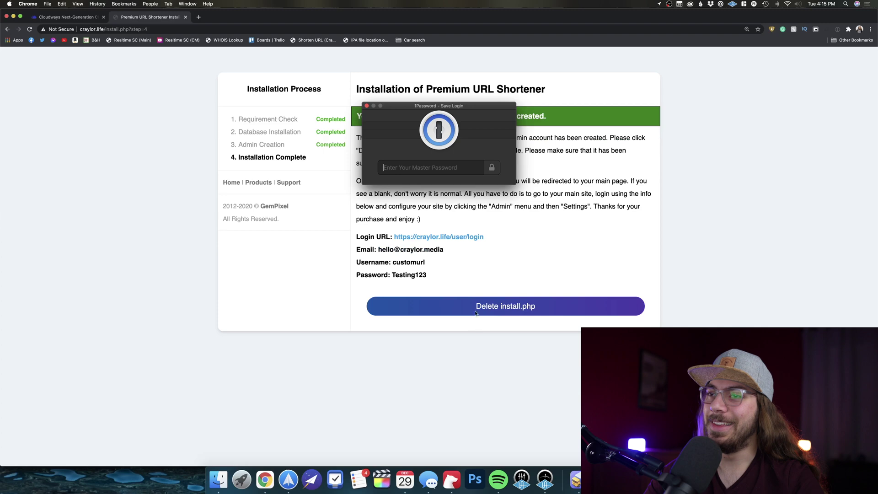
Dismiss the save-login prompt and scroll through the new craylor.life homepage
left_click(366, 105)
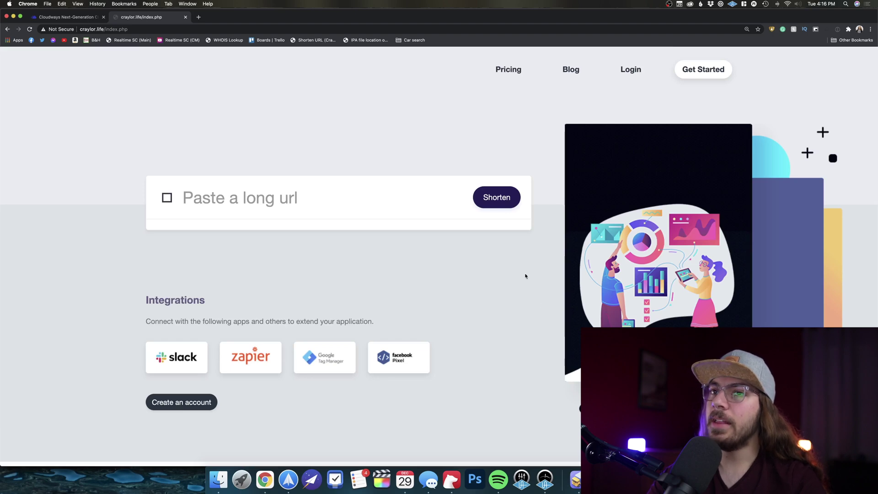
scroll(539, 301, "down", 7)
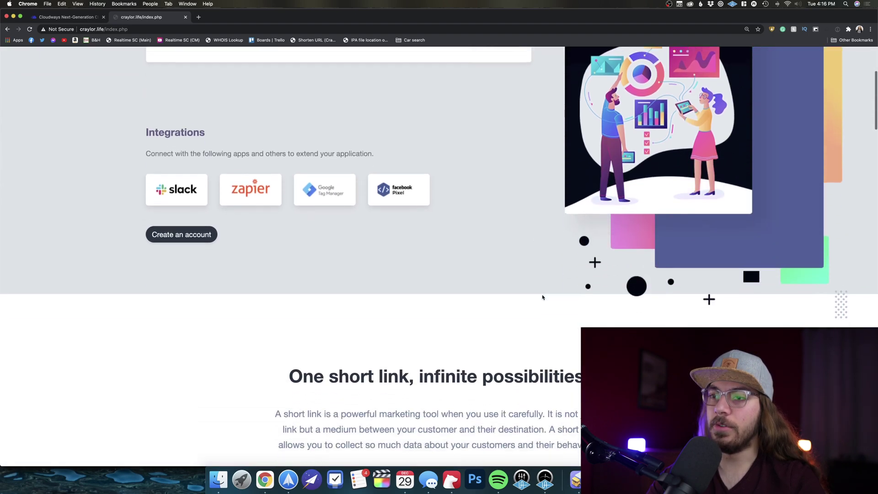
scroll(543, 299, "up", 6)
scroll(543, 300, "up", 2)
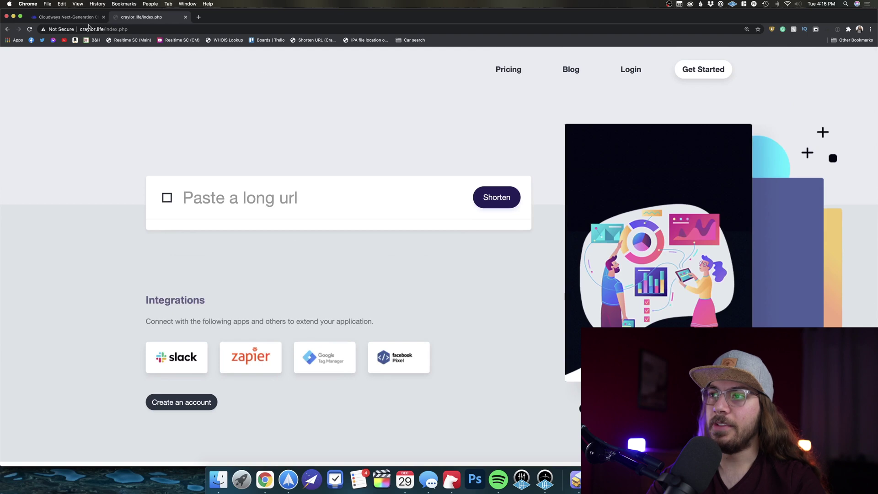
Log in on the craylor.life login page with the admin username and password
left_click(631, 69)
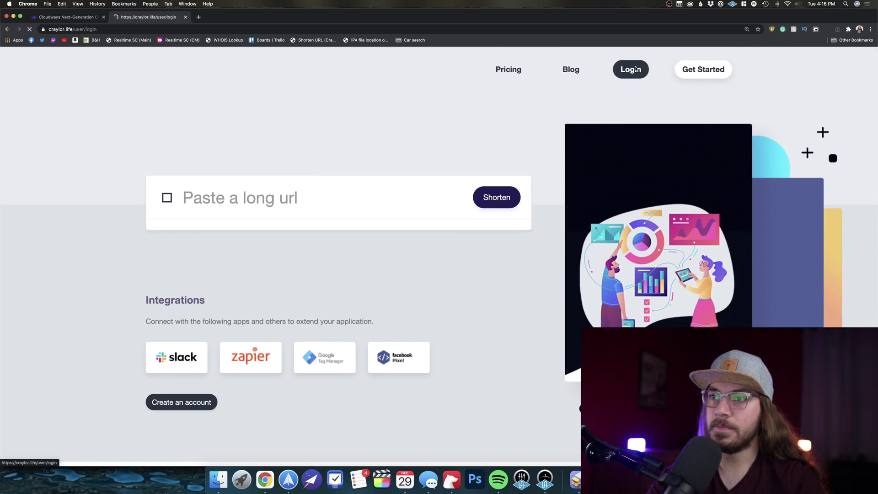
left_click(467, 140)
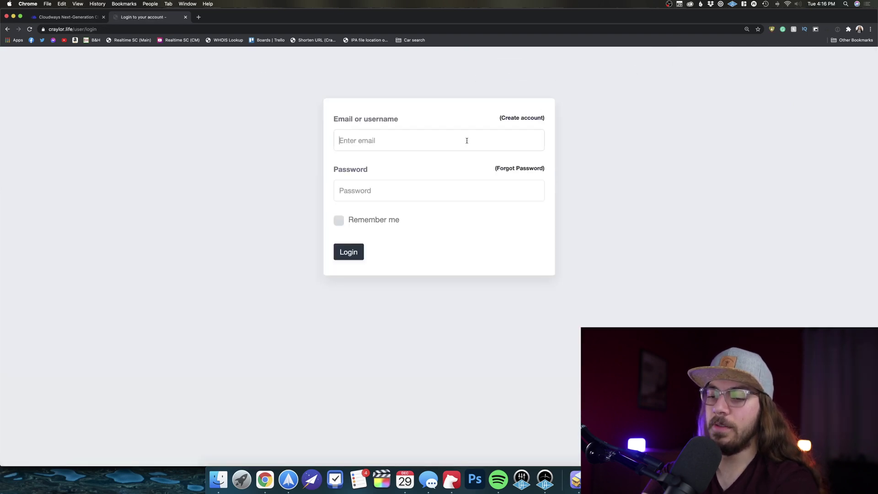
type("craylor")
key("BackSpace")
key("BackSpace")
key("BackSpace")
key("BackSpace")
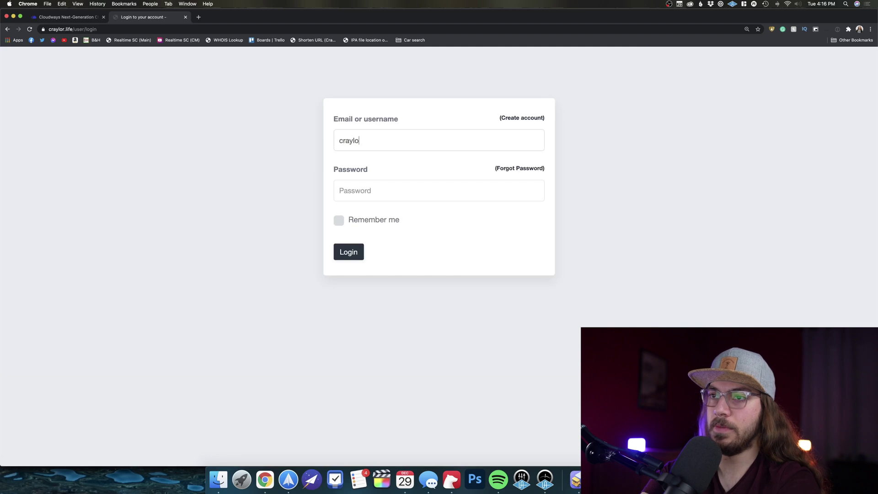
key("BackSpace")
key("BackSpace")
type("ustomurl")
key("Tab")
key("Tab")
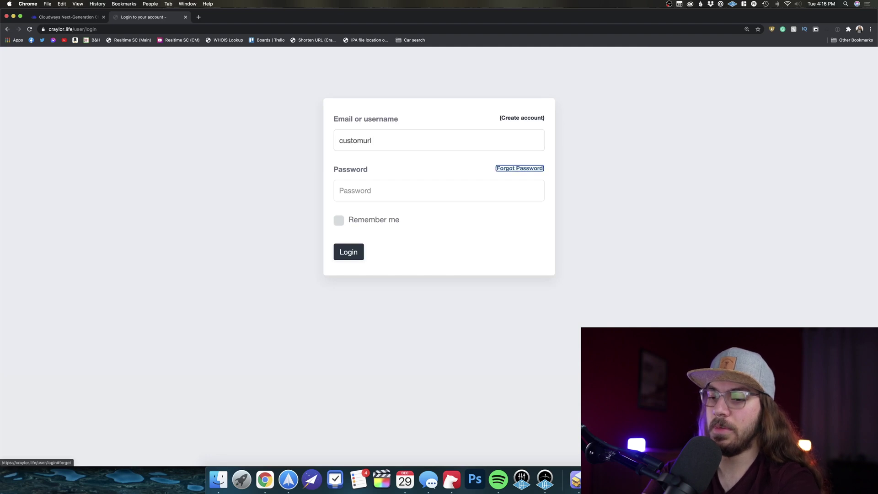
type("••••••••••")
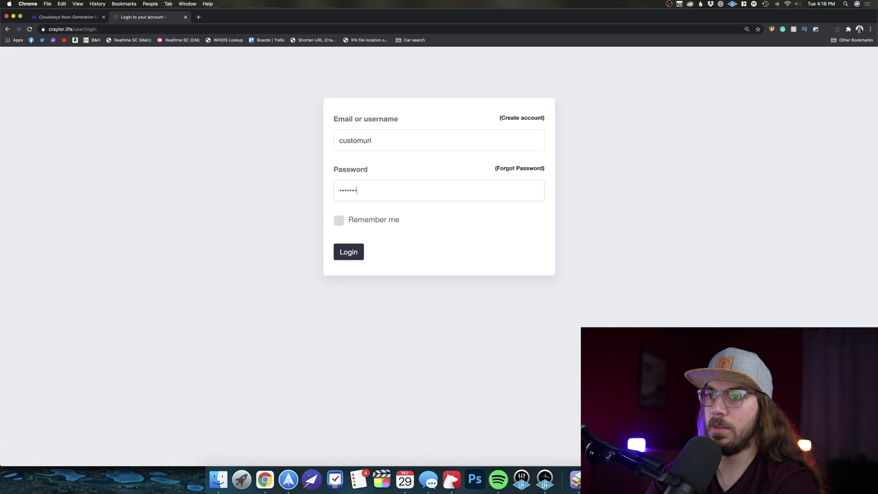
left_click(348, 251)
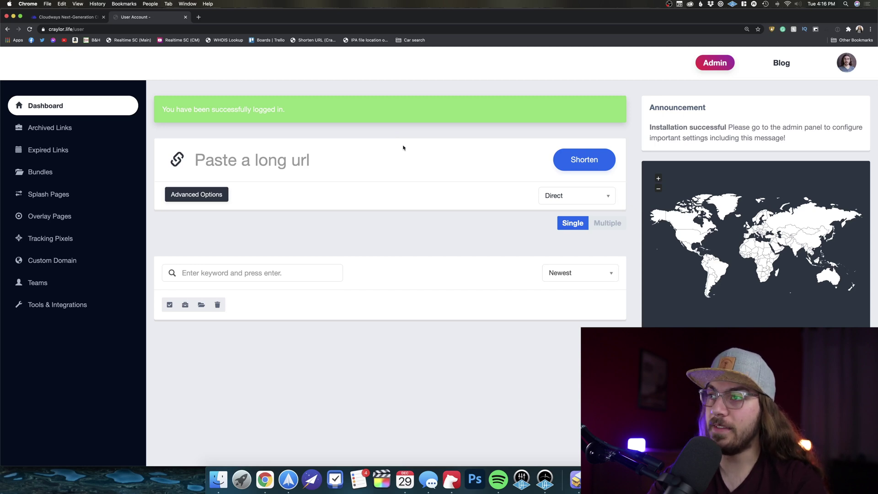
Review the admin dashboard and Payments page, then open the public site in a new tab
scroll(403, 147, "down", 1)
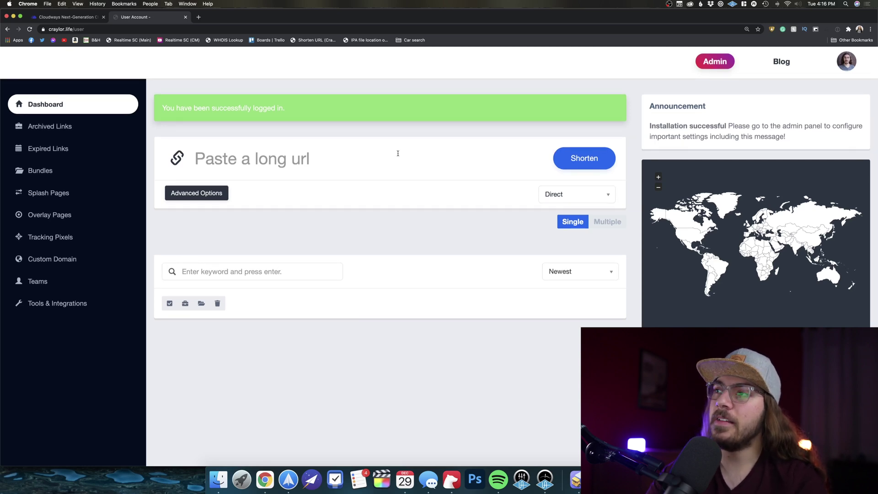
left_click(714, 61)
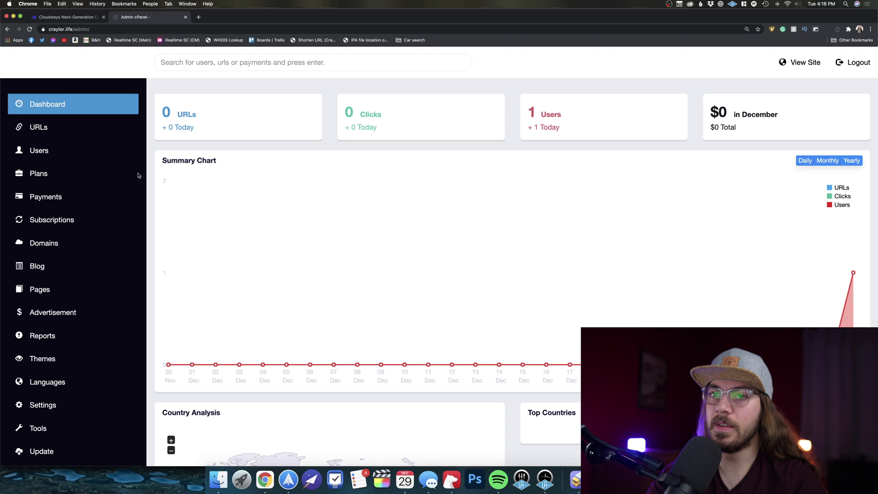
scroll(69, 221, "down", 3)
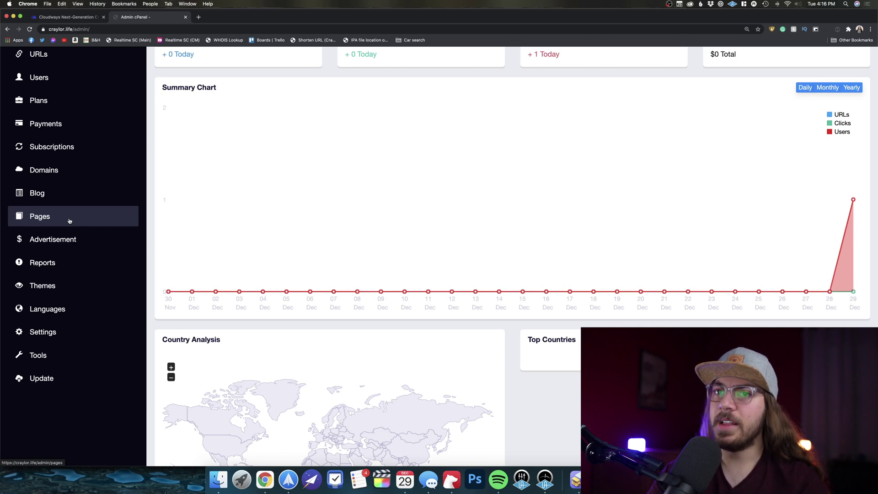
left_click(84, 133)
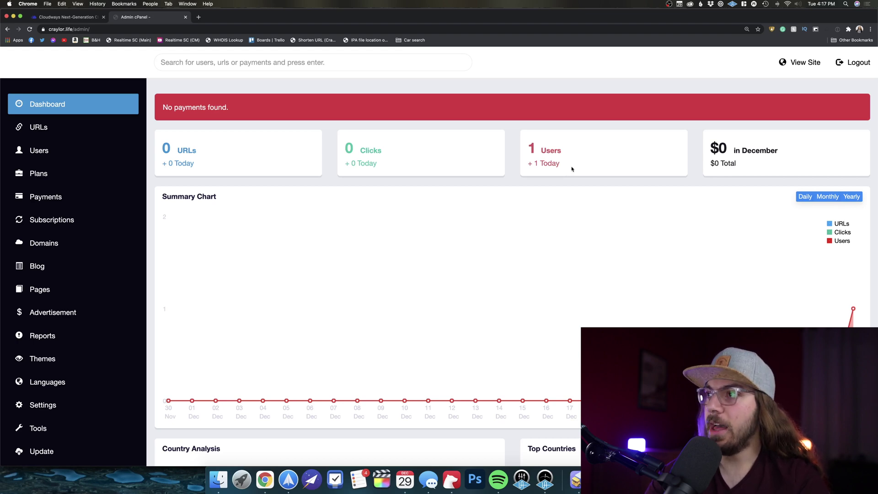
left_click(804, 63)
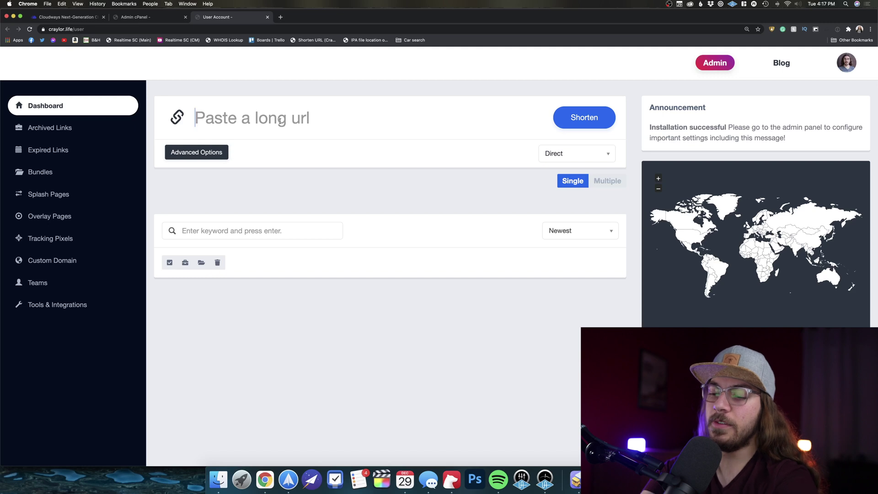
type("https://yot")
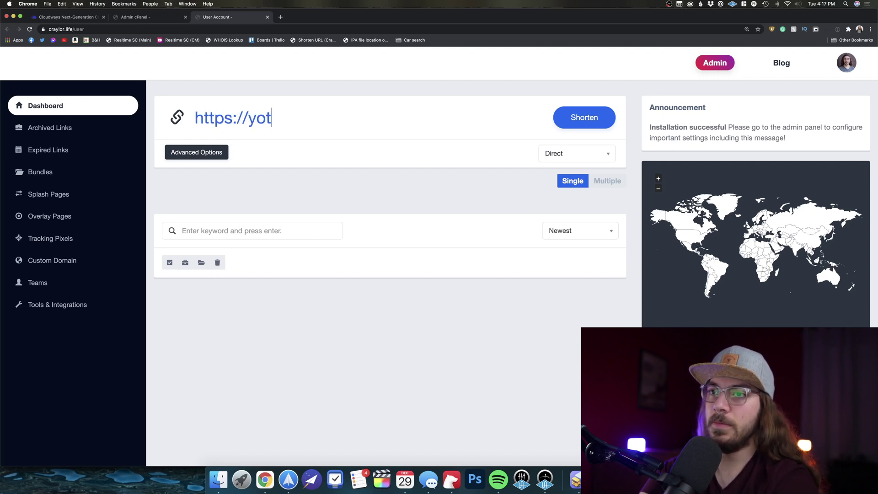
key("BackSpace")
type("utub")
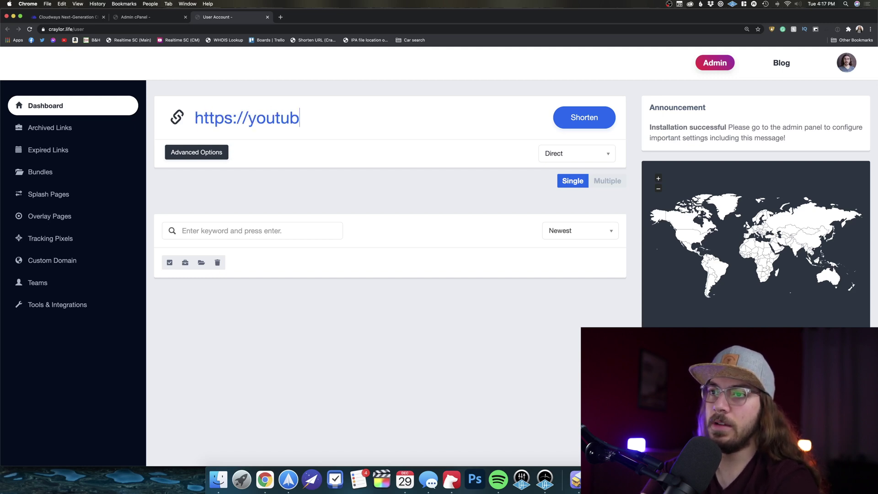
type("e.com/craylormade")
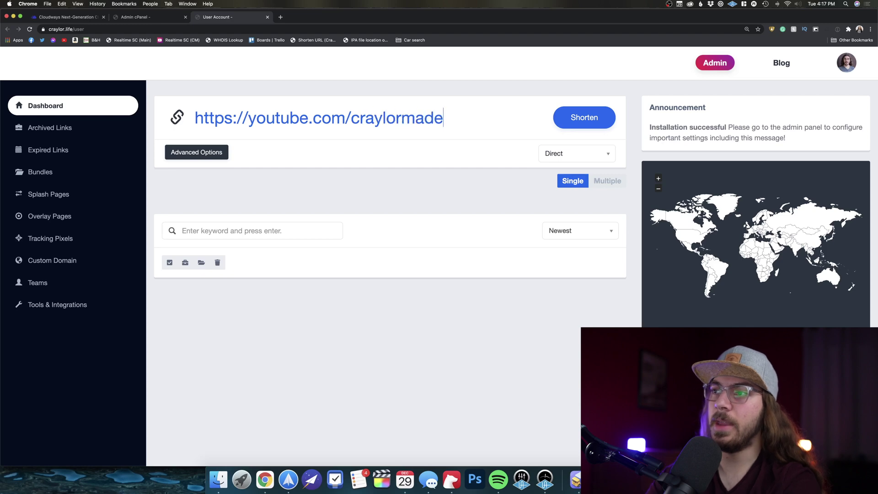
left_click(580, 119)
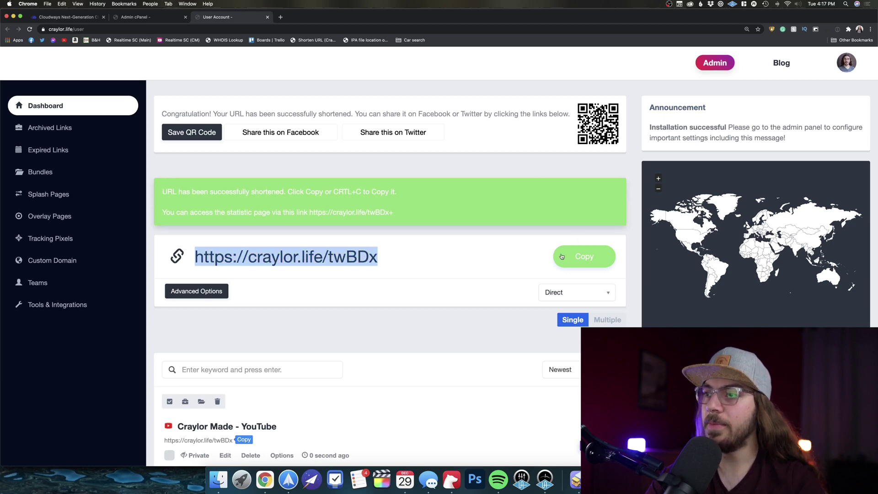
left_click(573, 259)
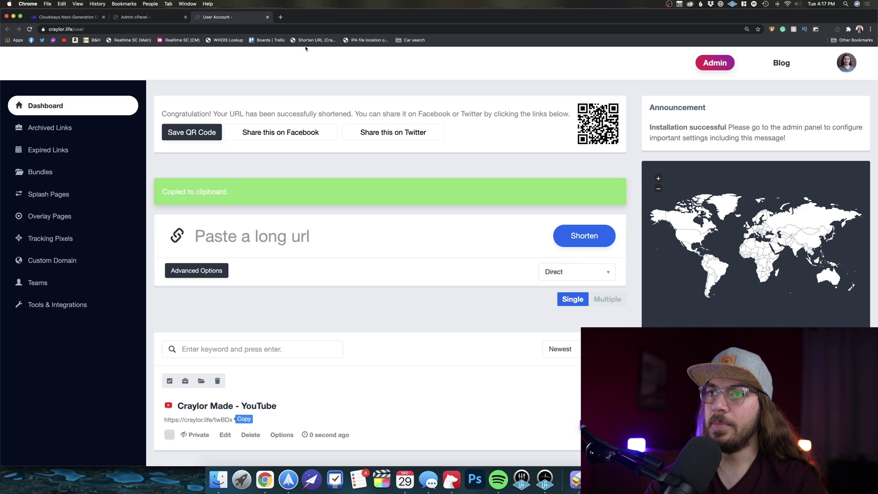
Test the copied short link in a new tab to confirm it redirects to YouTube
left_click(280, 17)
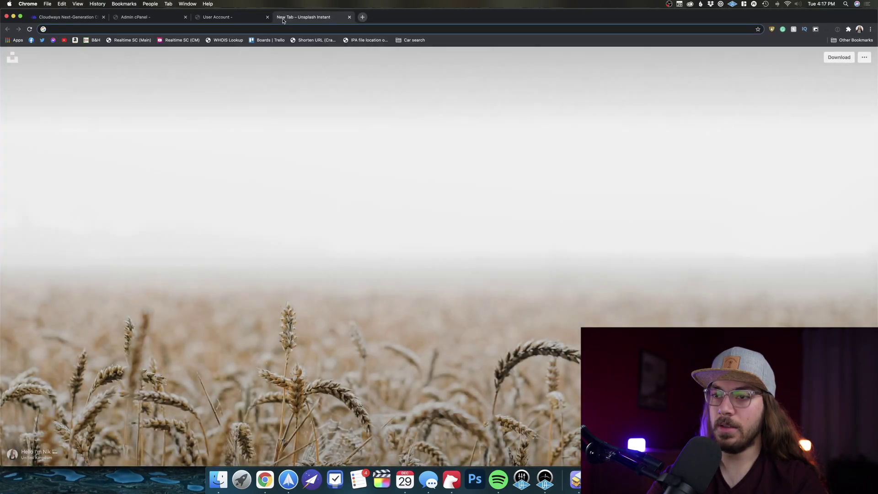
key("cmd+v")
key("Return")
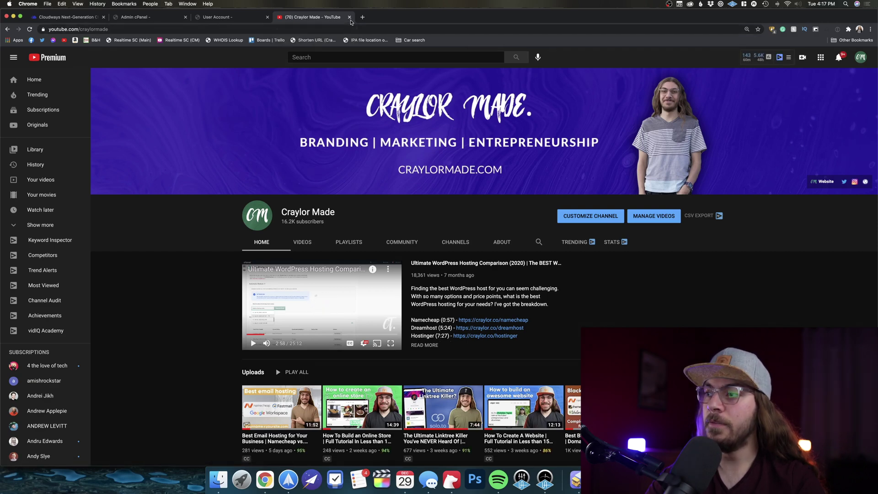
Close the YouTube tab, reload the dashboard showing 1 click, and edit the twBDx link
left_click(350, 18)
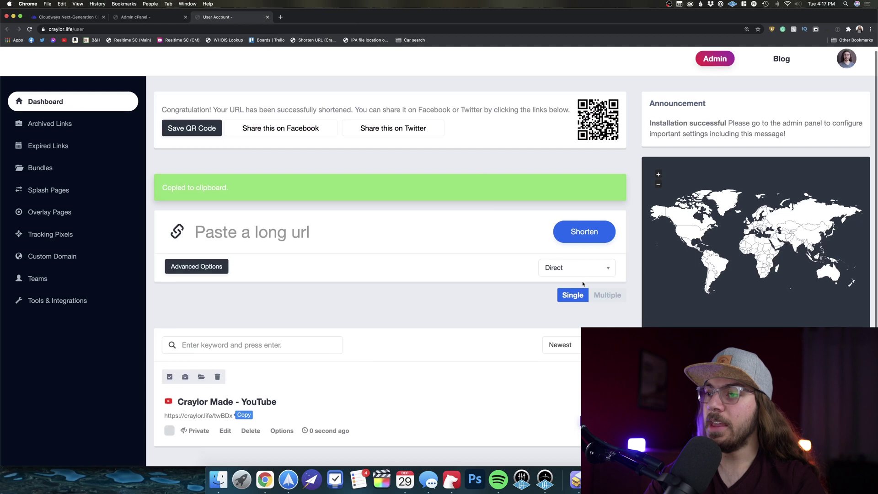
scroll(584, 290, "down", 3)
scroll(594, 325, "up", 1)
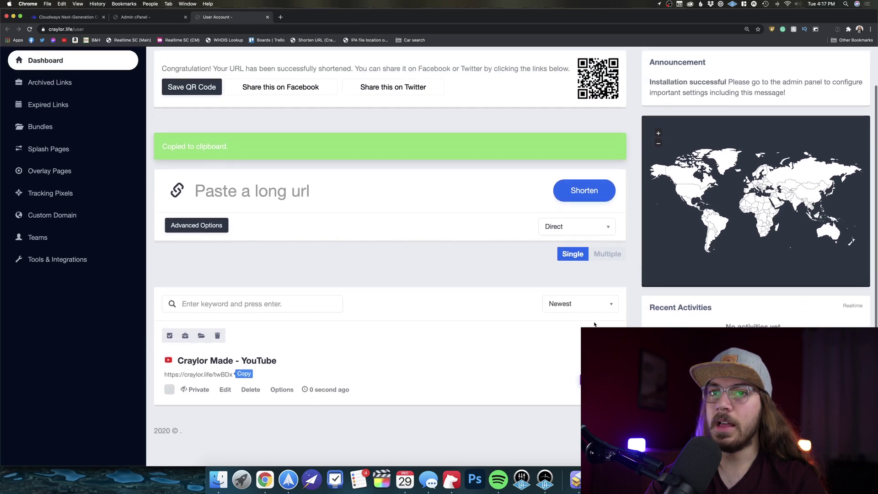
left_click(29, 29)
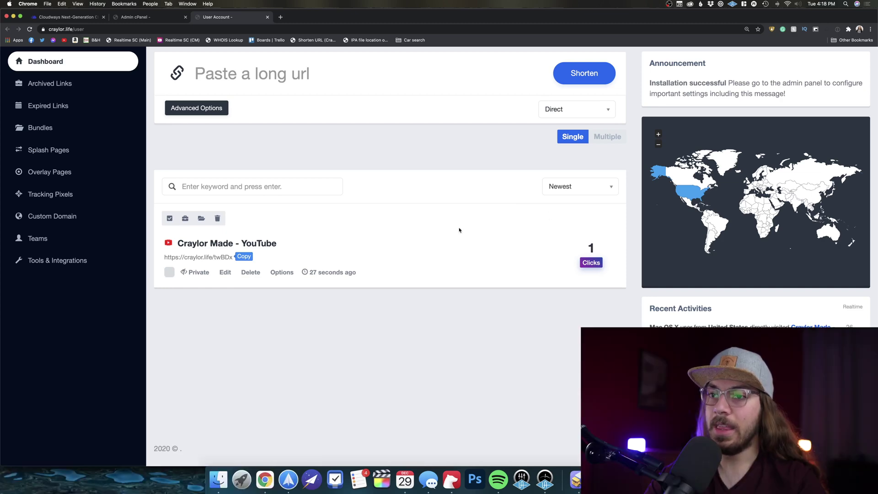
left_click(221, 271)
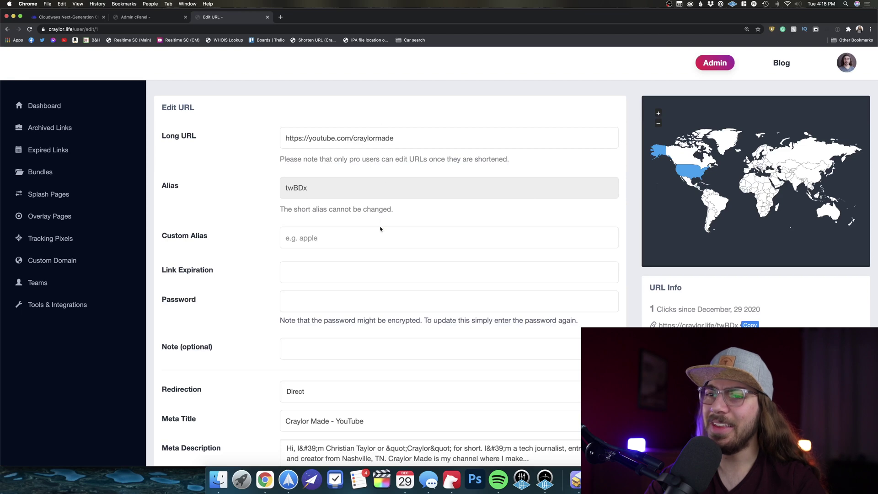
Scroll the twBDx Edit URL page and check the Device targeting options, keeping iPhone
scroll(380, 229, "down", 5)
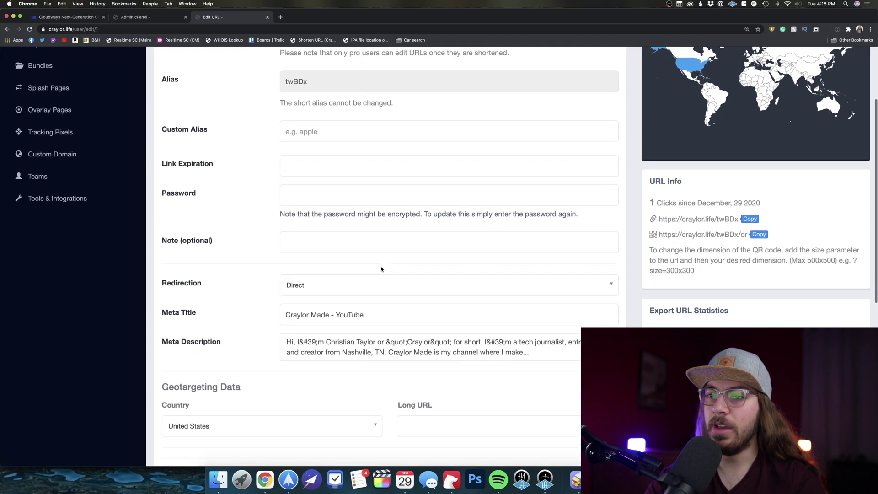
scroll(382, 269, "down", 8)
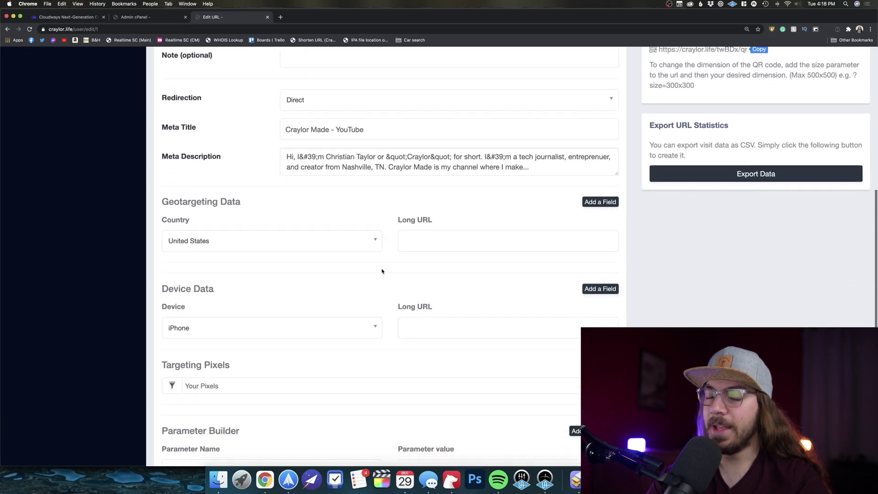
scroll(382, 271, "down", 1)
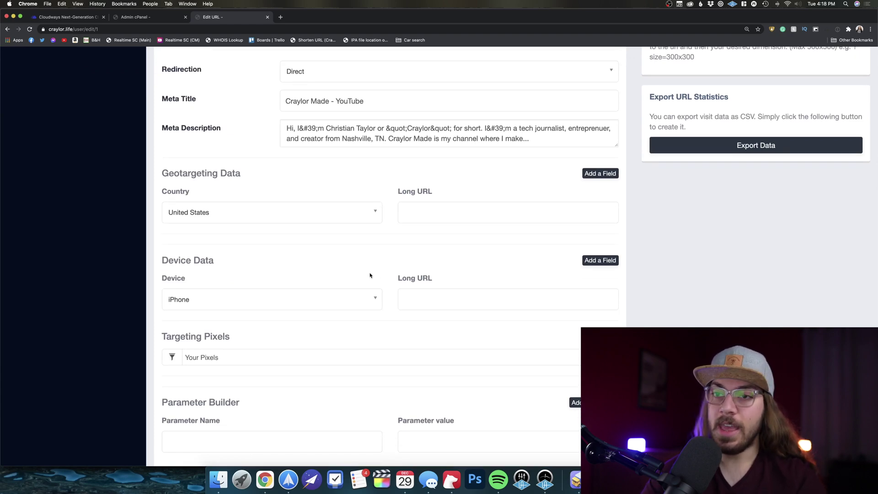
left_click(373, 299)
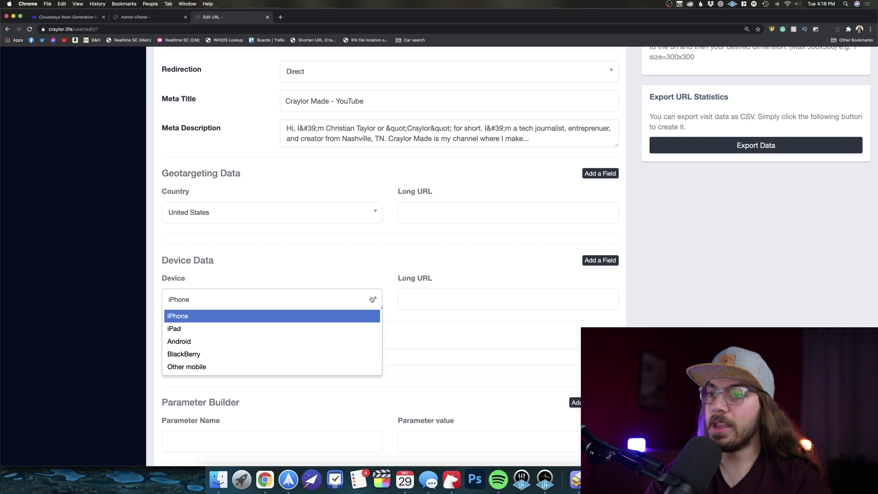
left_click(466, 304)
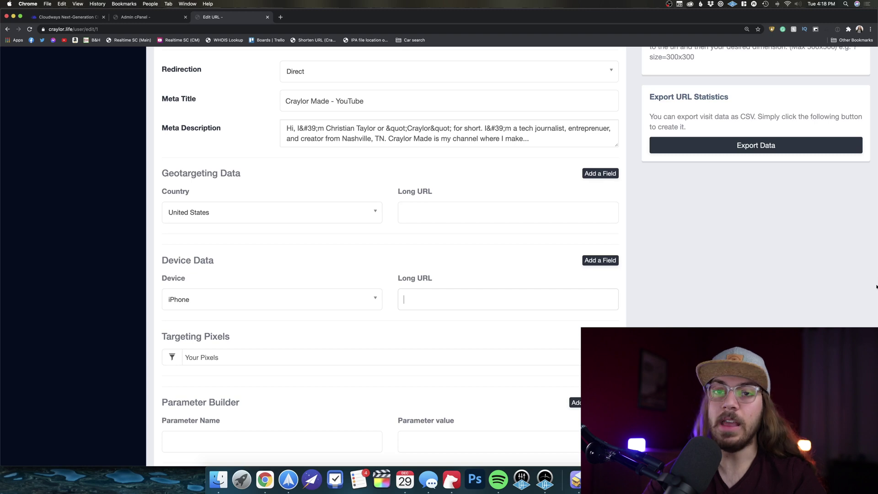
scroll(325, 286, "up", 3)
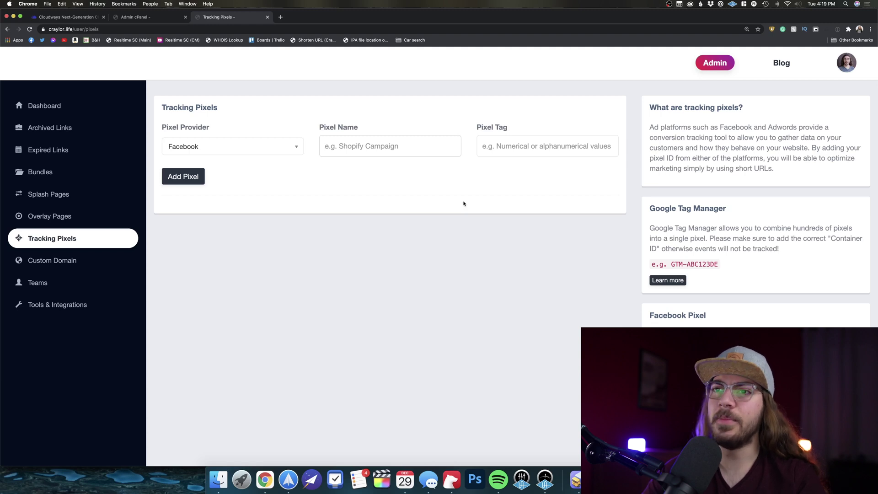
Check the pixel provider list, leave Facebook selected, and return to the dashboard
left_click(295, 147)
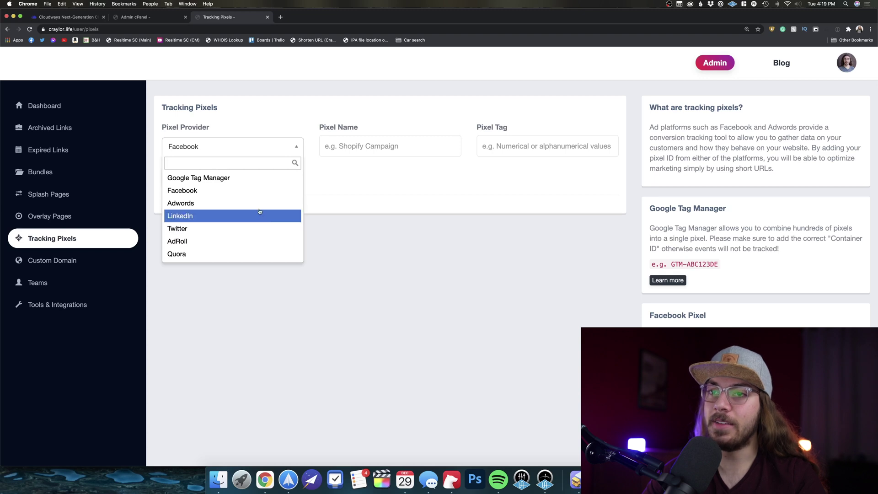
left_click(90, 117)
left_click(83, 112)
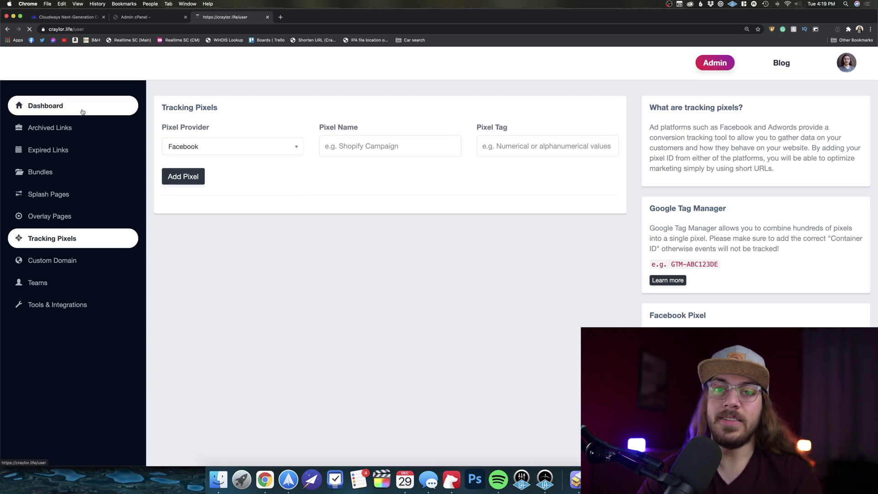